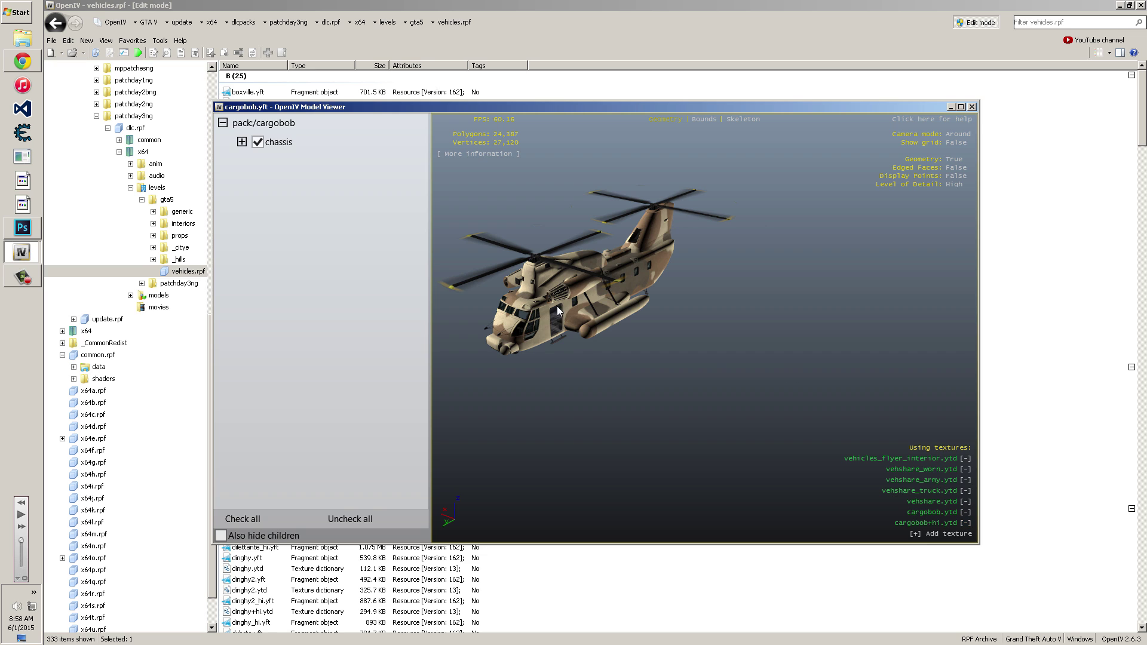
Step: Remove the vehshare_truck, vehshare, cargobob and cargobob+hi texture dictionaries from the cargobob model preview, and close the viewer
left_click(966, 491)
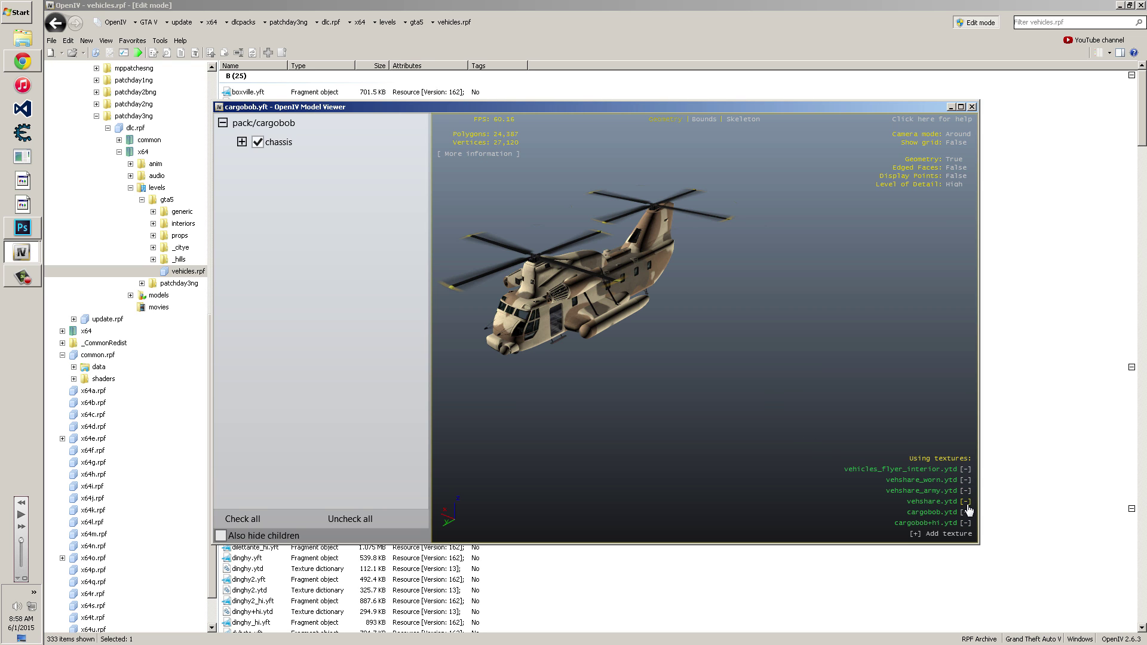
left_click(966, 503)
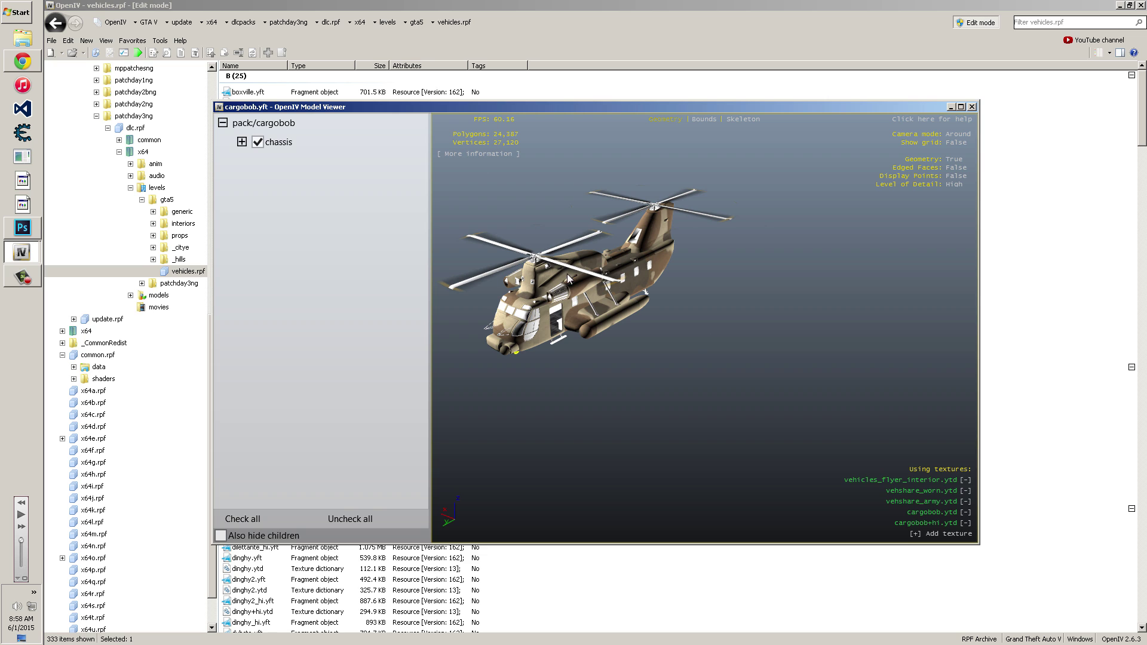
left_click(966, 511)
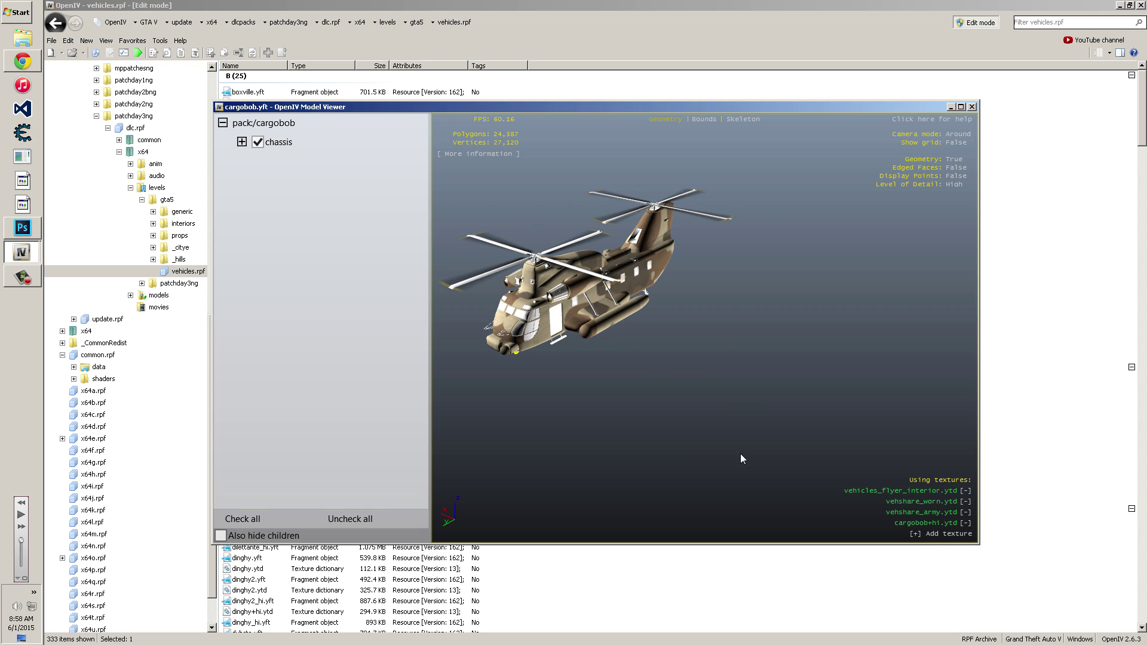
left_click(966, 523)
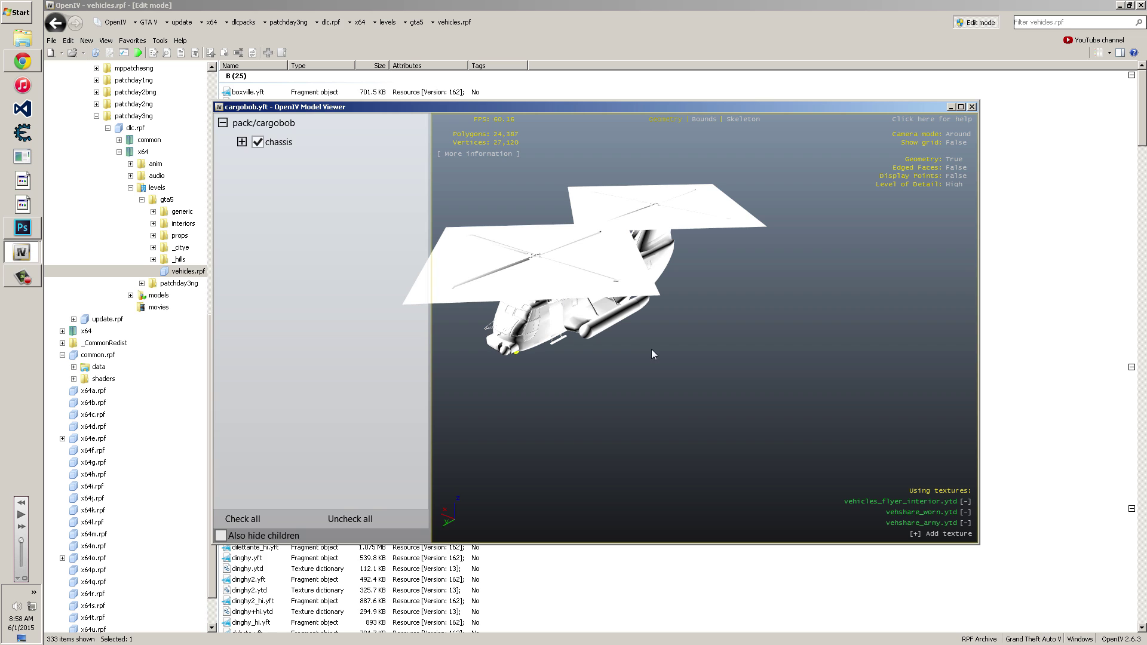
left_click(971, 107)
Step: Examine the textures in cargobob2+hi.ytd and close the texture editor without saving
left_click(285, 408)
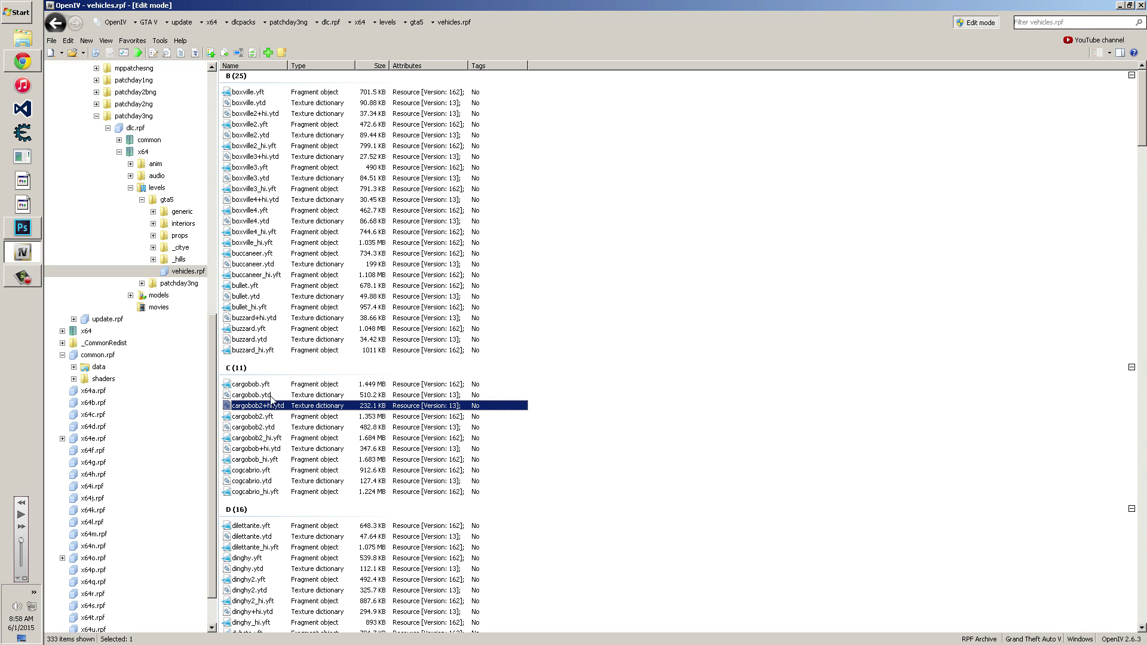
left_click(272, 396)
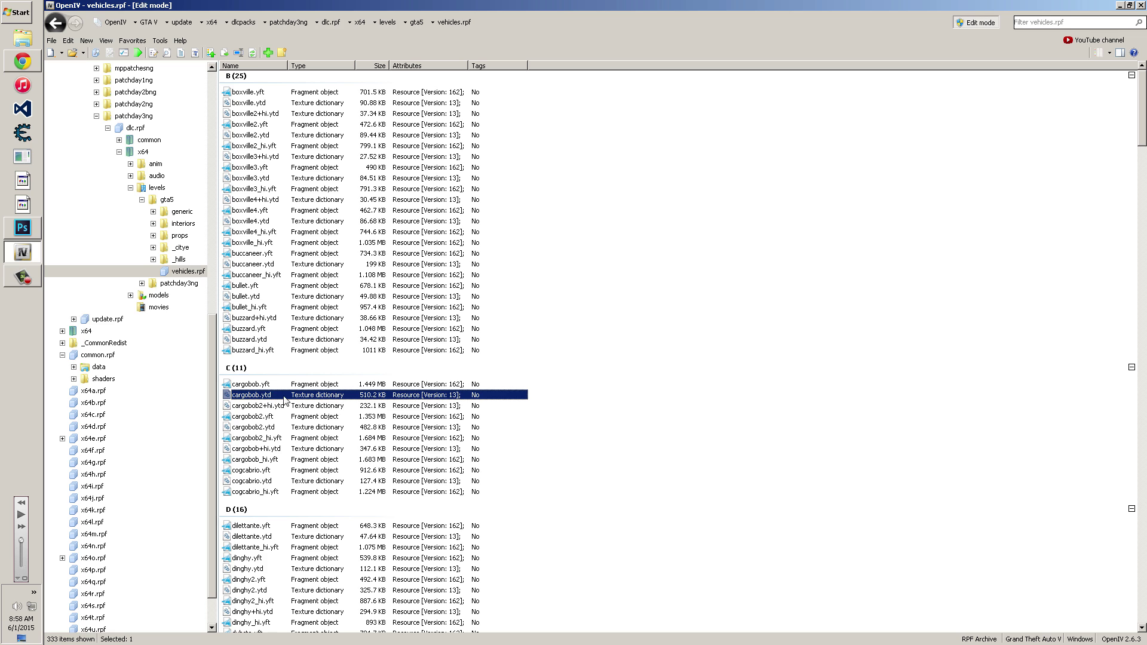
left_click(290, 407)
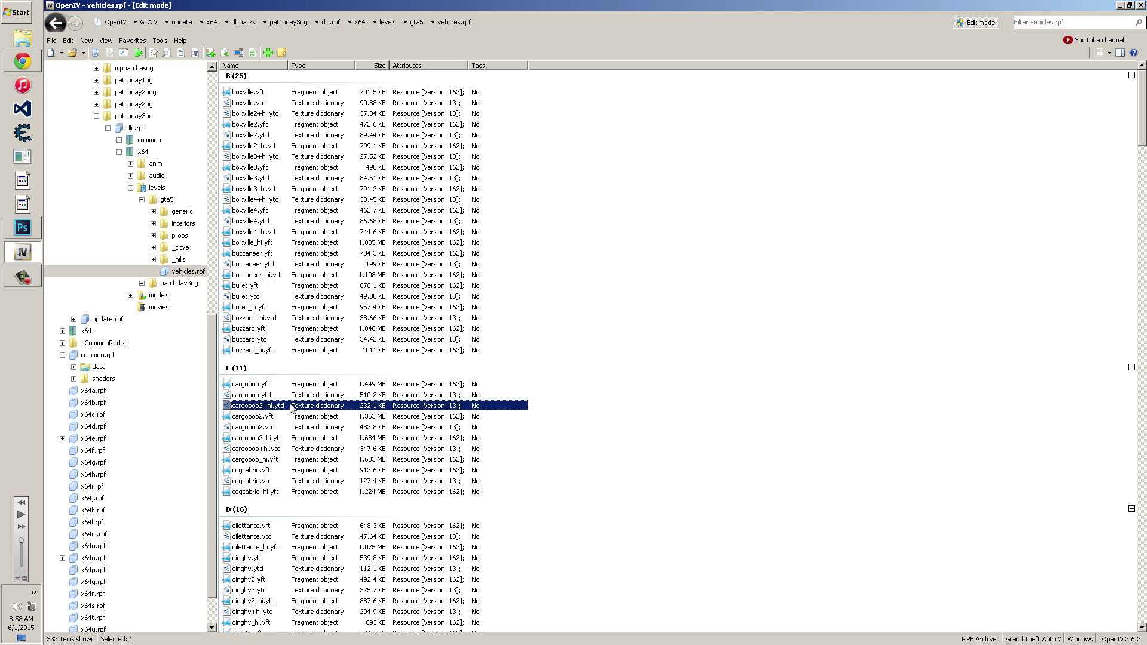
double_click(292, 406)
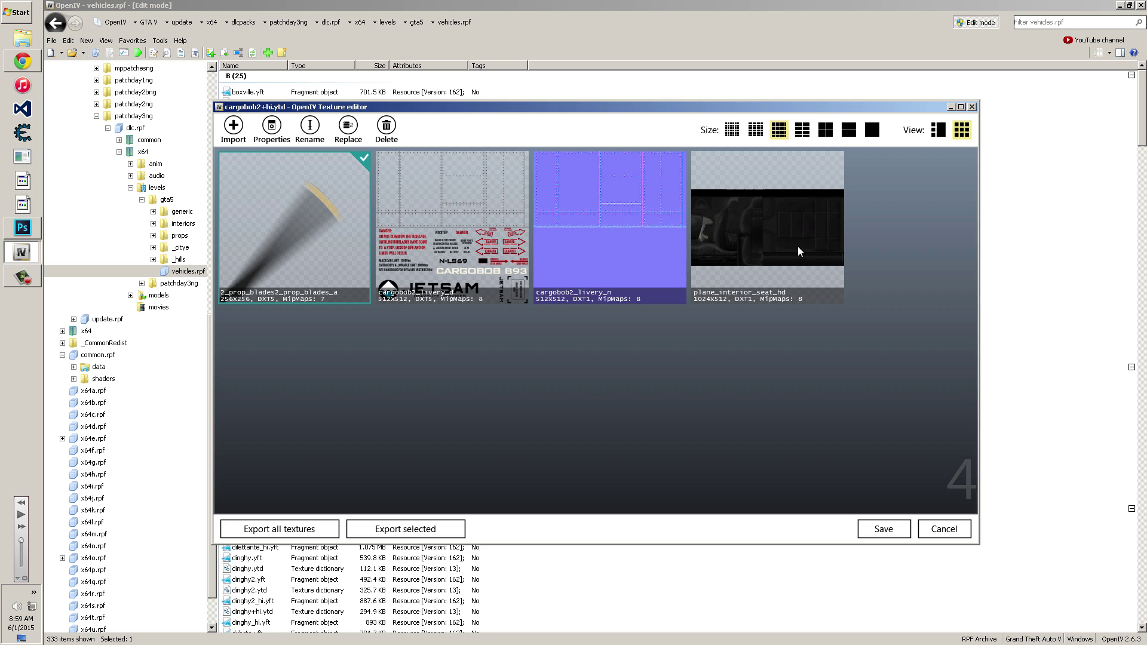
left_click(956, 531)
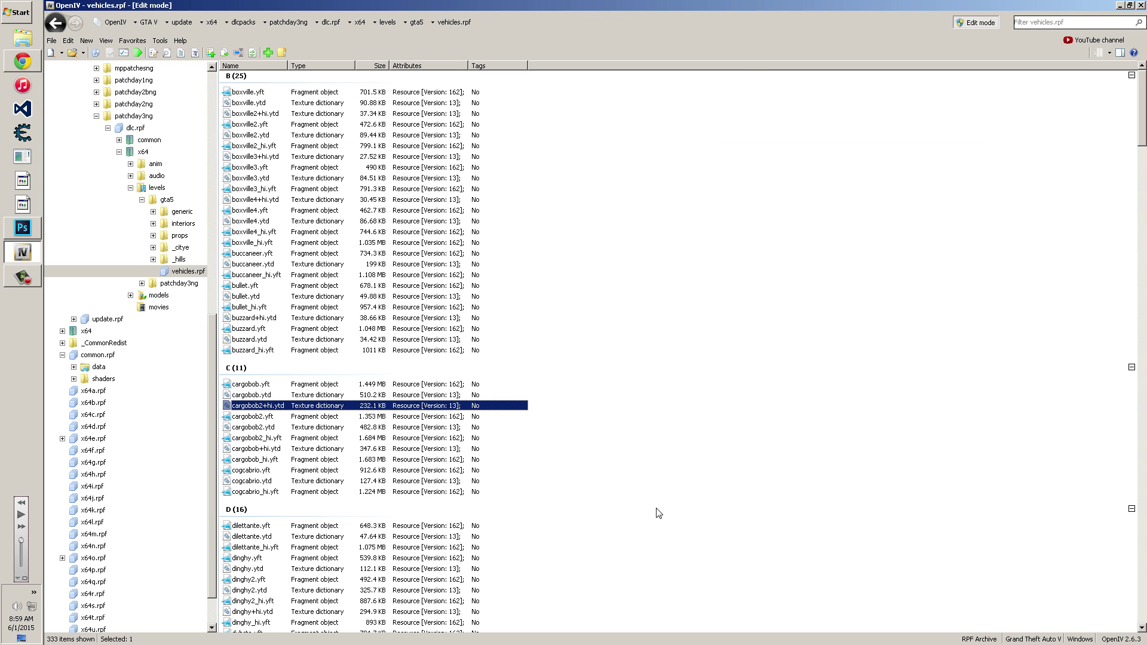
Step: Look for the army_camouflage_512 texture in cargobob.ytd and close the texture editor without saving
double_click(311, 395)
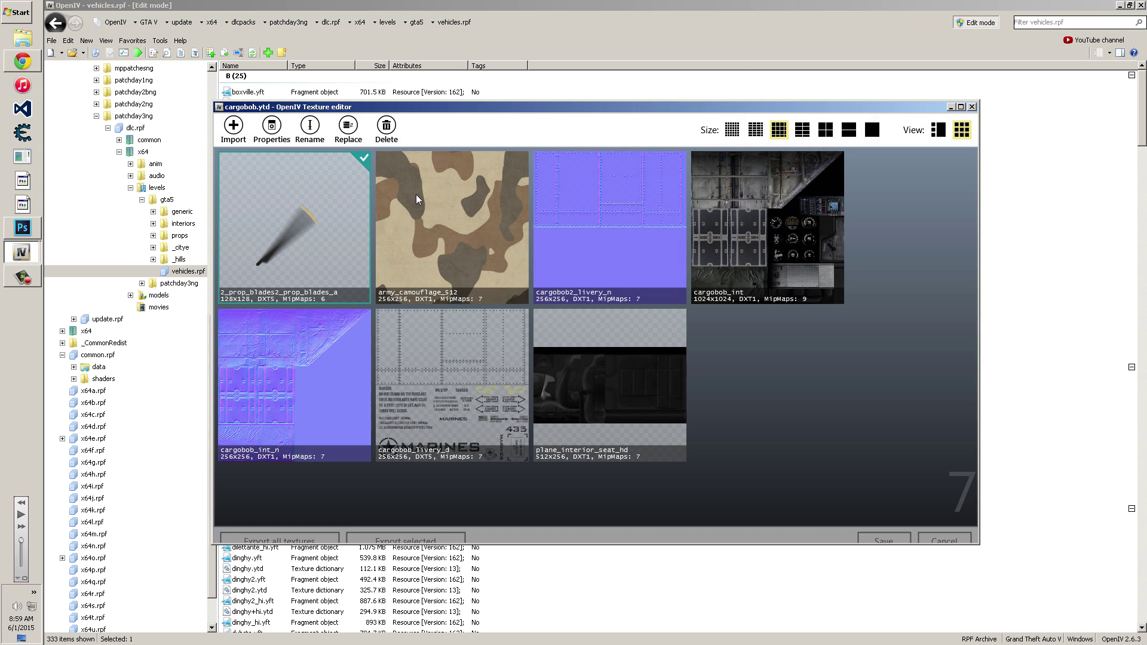
left_click(456, 266)
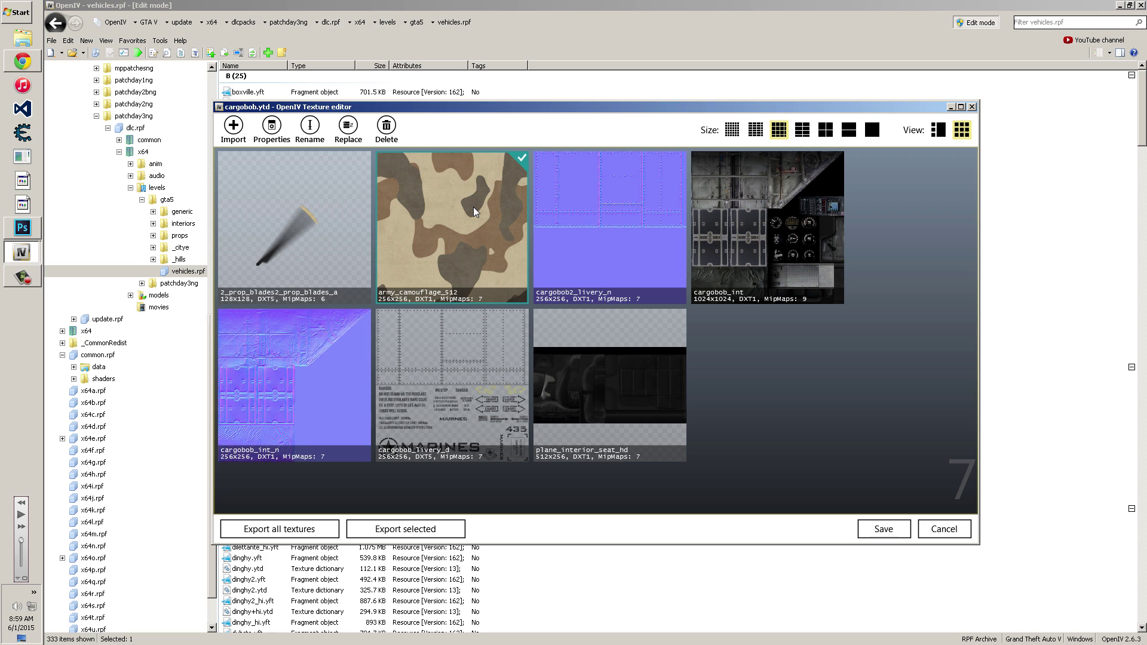
left_click(946, 530)
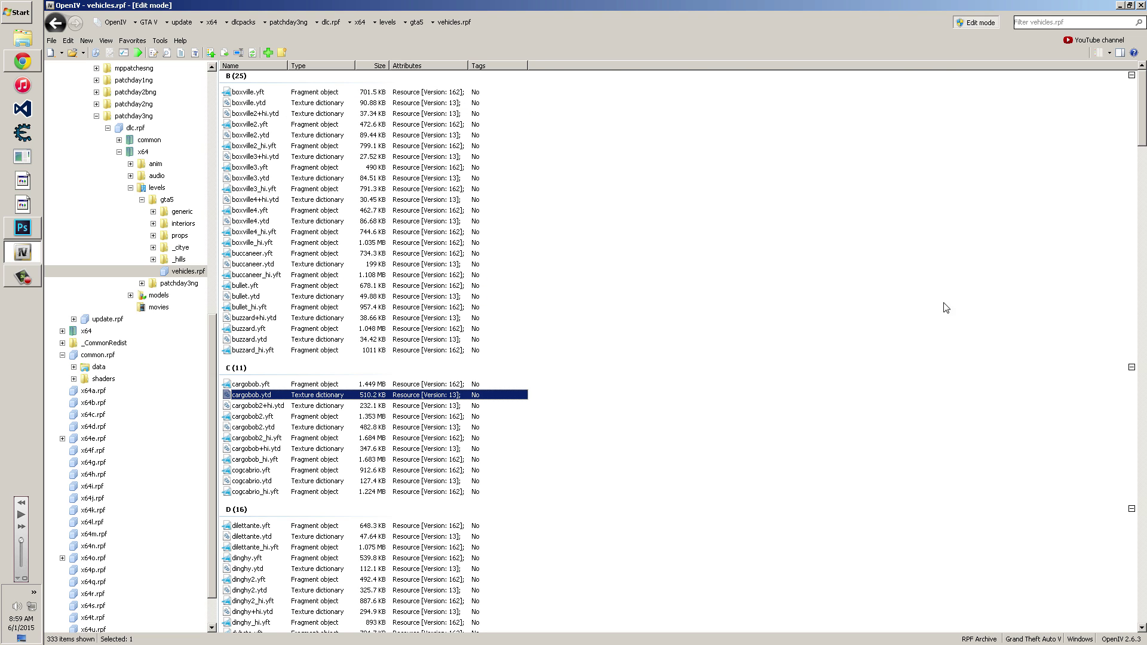
Step: Turn edit mode off and on again, agreeing to continue with automatically saved changes
left_click(975, 24)
left_click(974, 24)
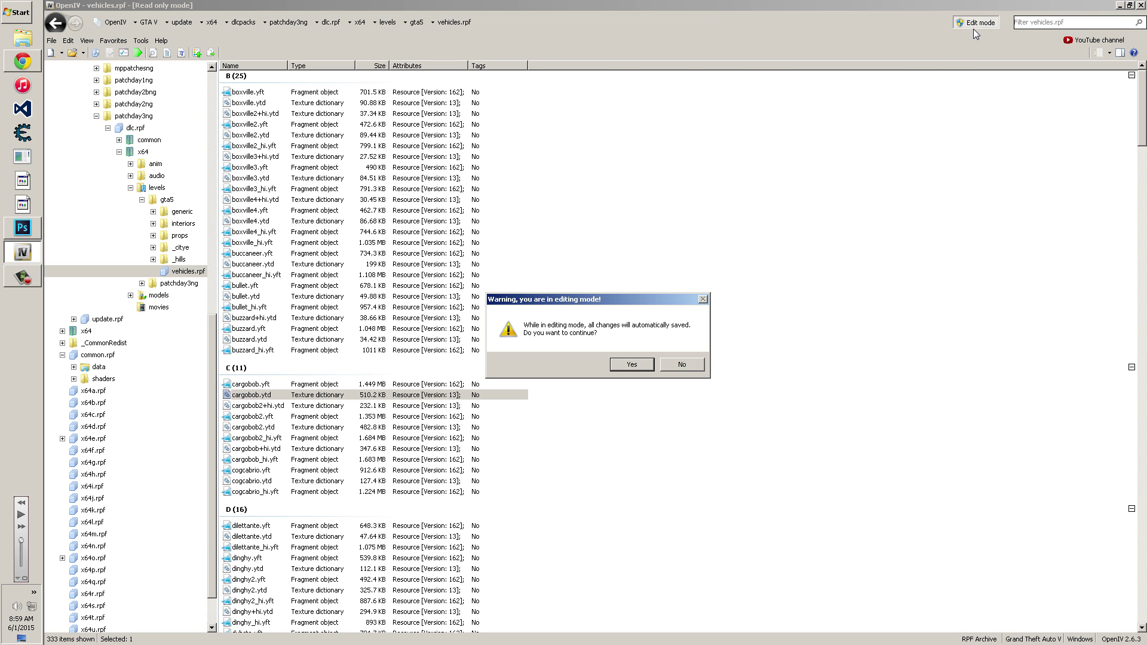
left_click(644, 362)
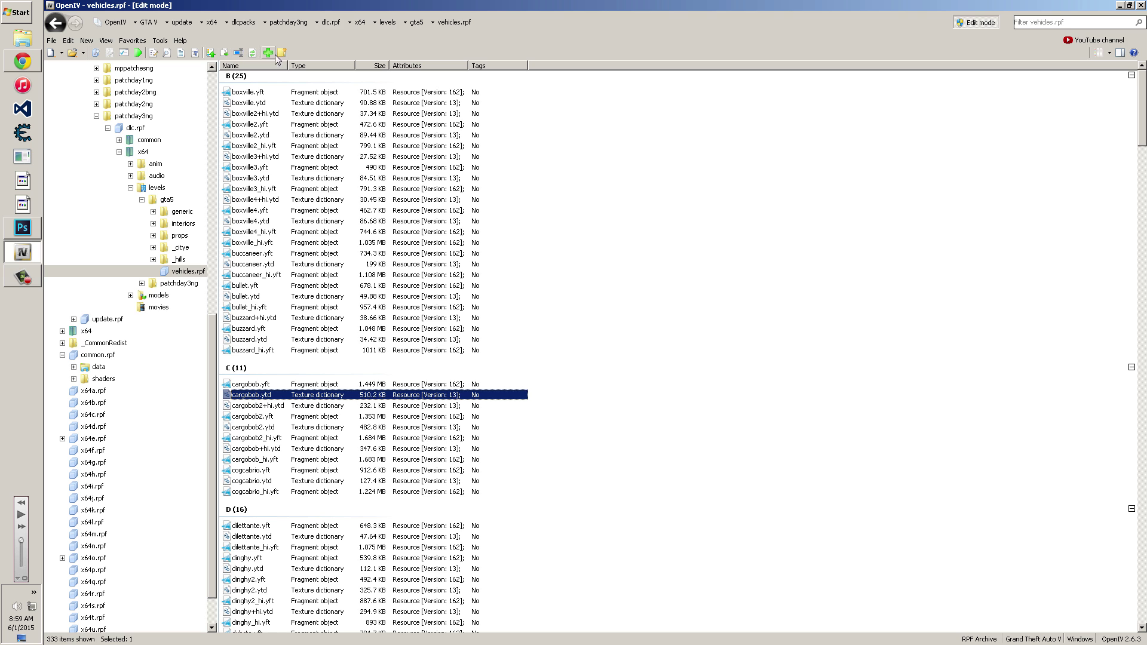
Step: Export the army_camouflage_512 texture from cargobob.ytd to the Desktop as army_camouflage_512.png
double_click(283, 395)
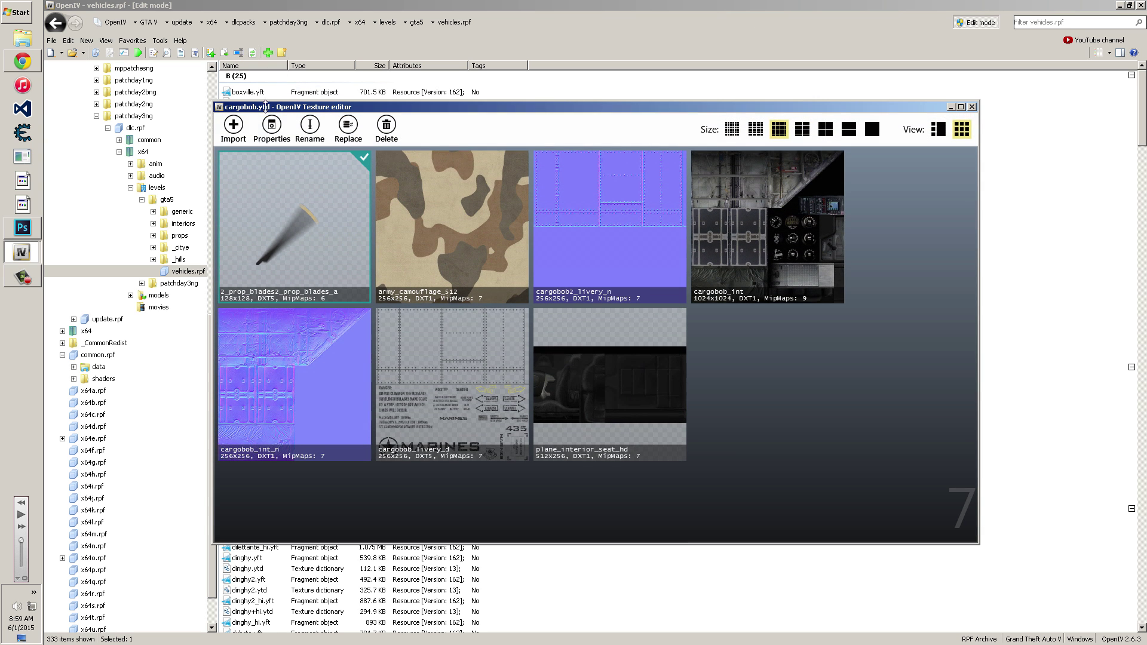
left_click(452, 234)
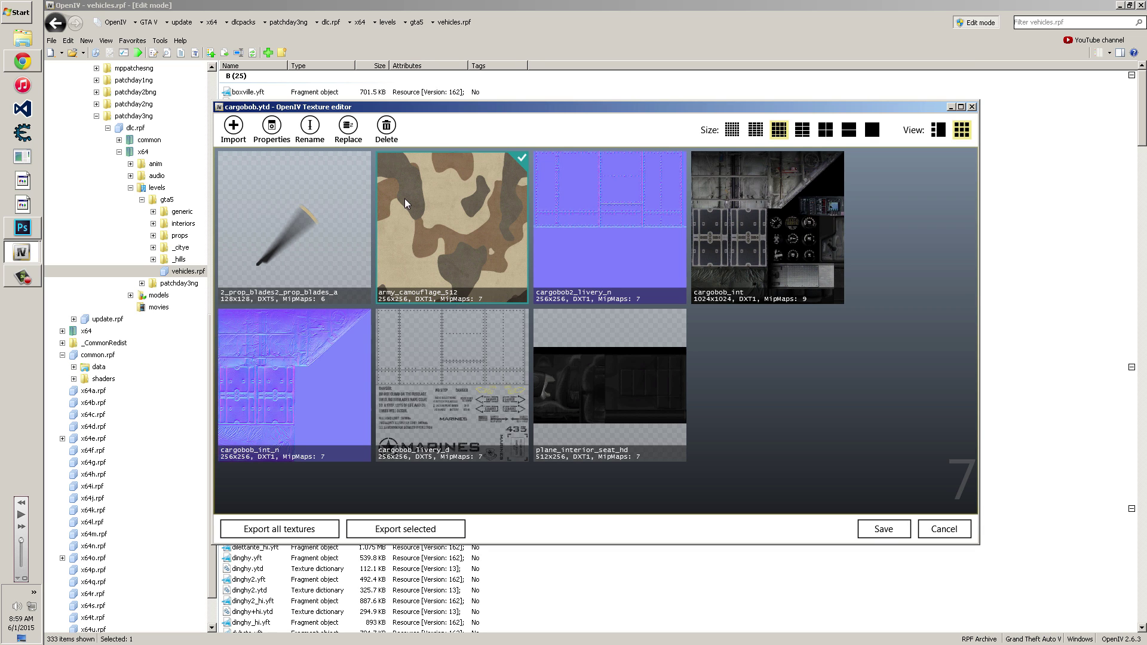
left_click(406, 528)
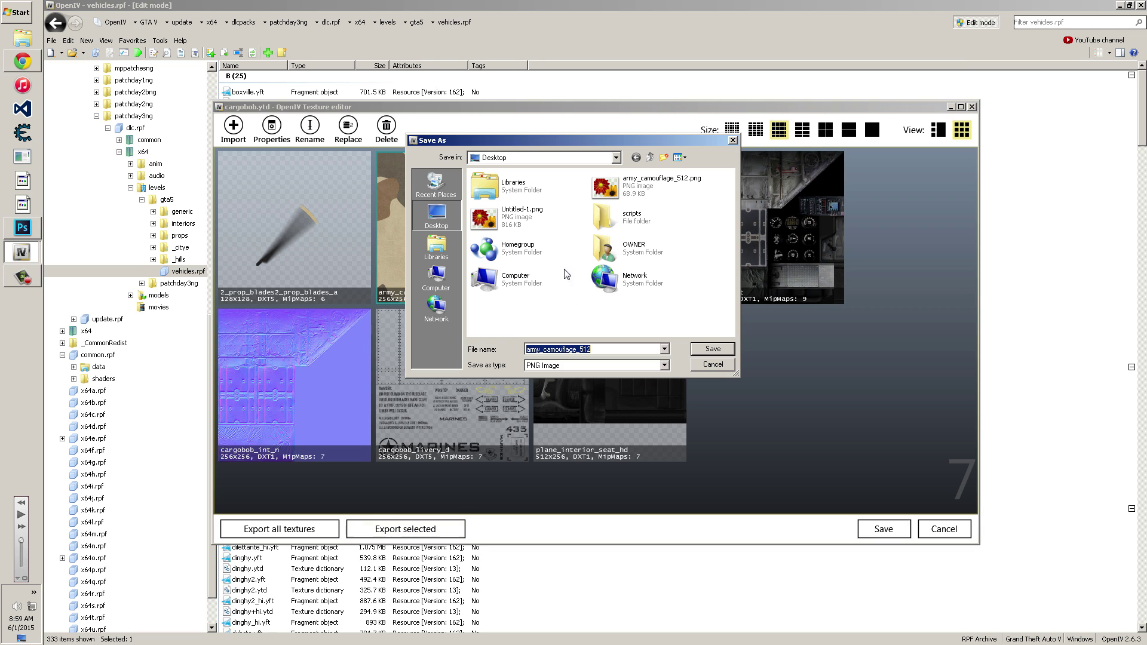
double_click(613, 189)
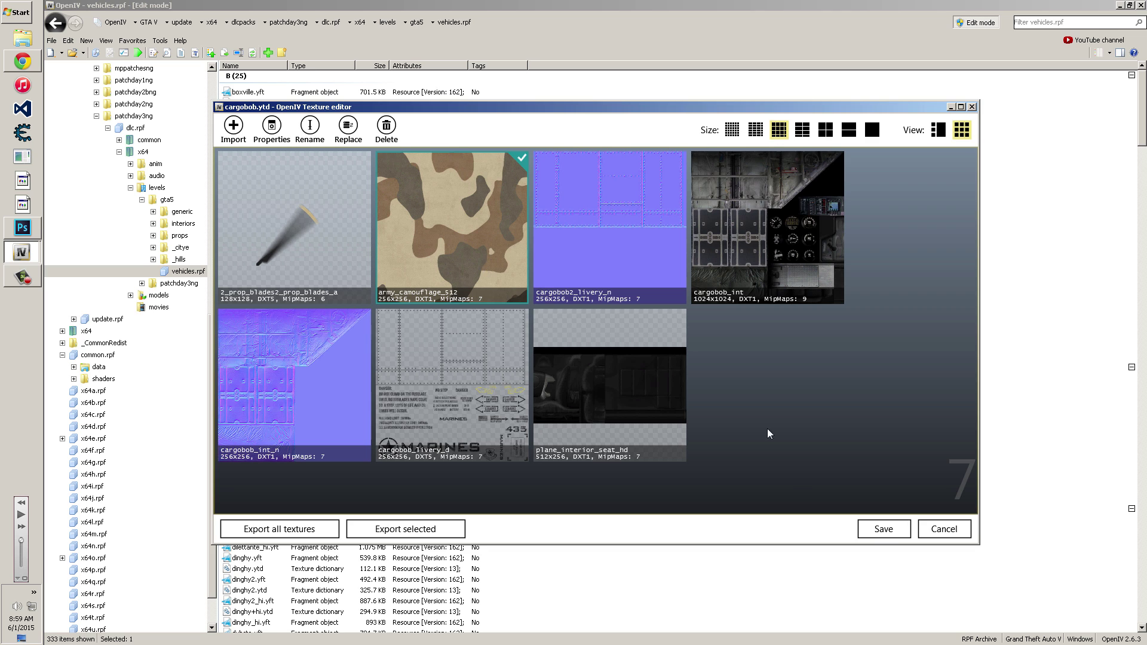
Step: Check the recoloured camouflage in Photoshop, and launch TextureTool.exe from the texture editor folder in Downloads
left_click(22, 228)
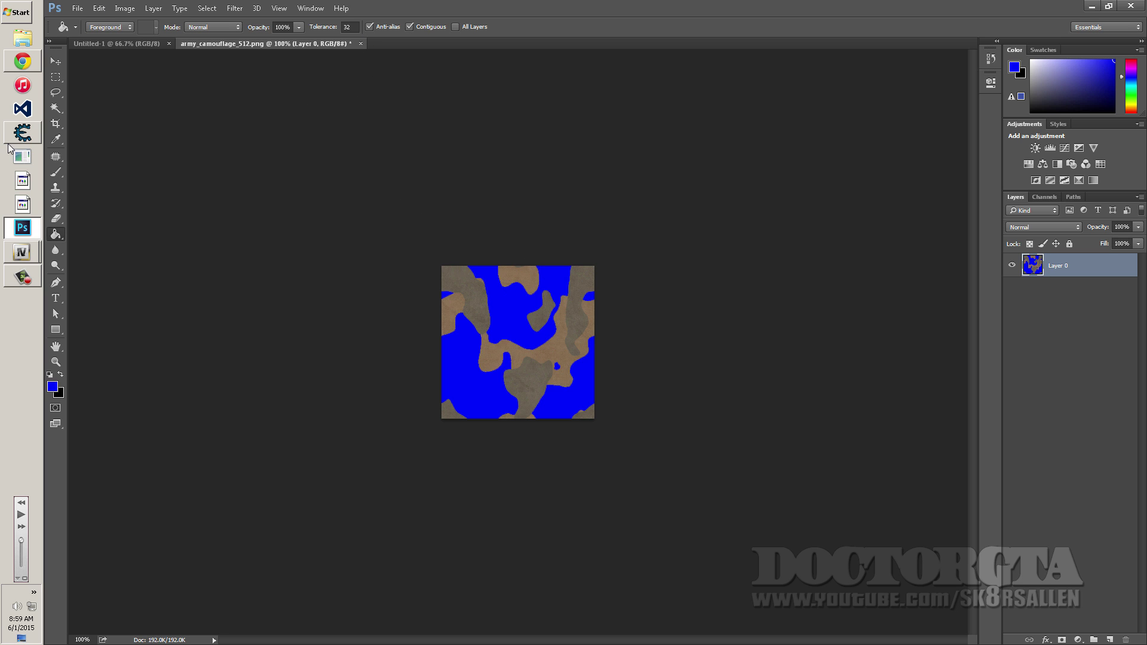
left_click(21, 36)
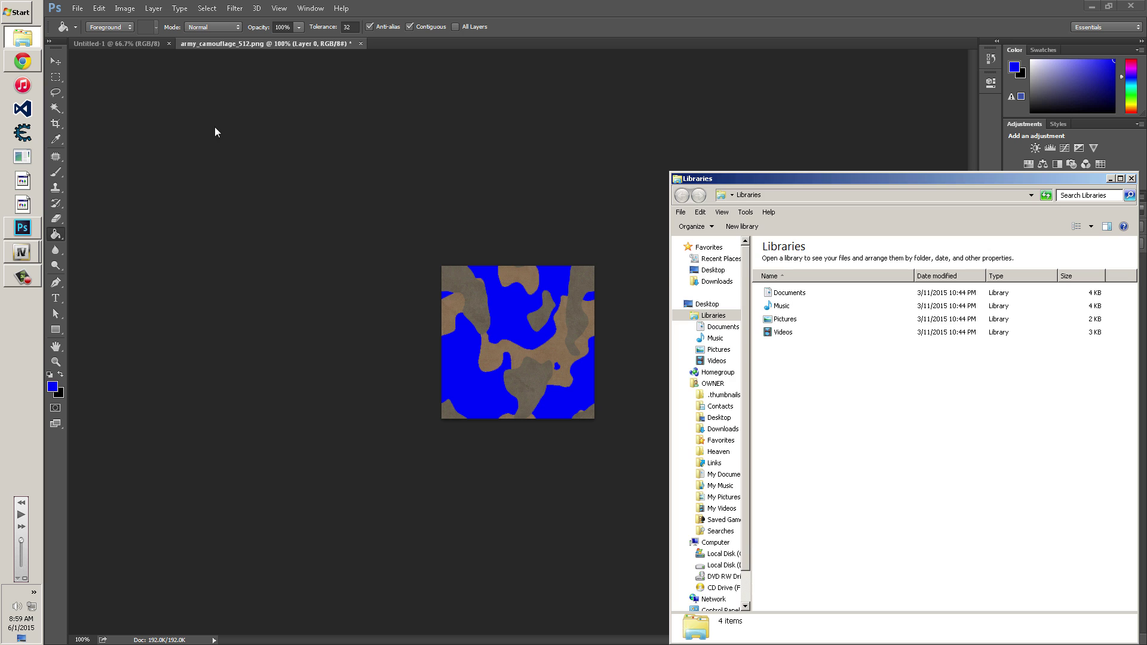
left_click(713, 270)
left_click(721, 284)
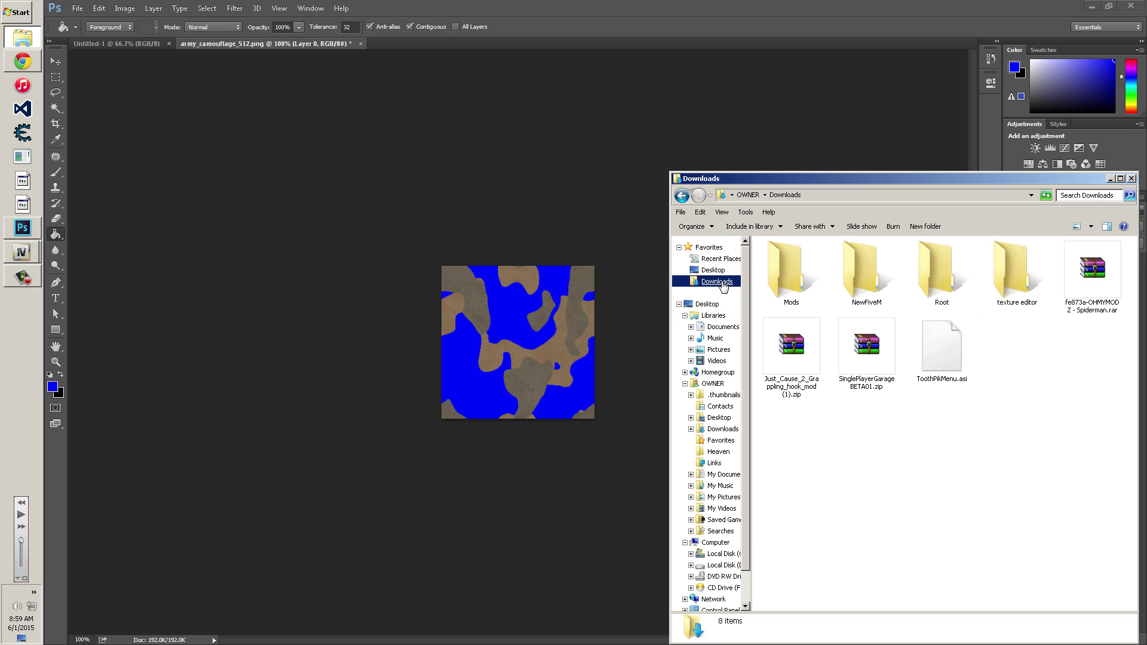
double_click(1030, 281)
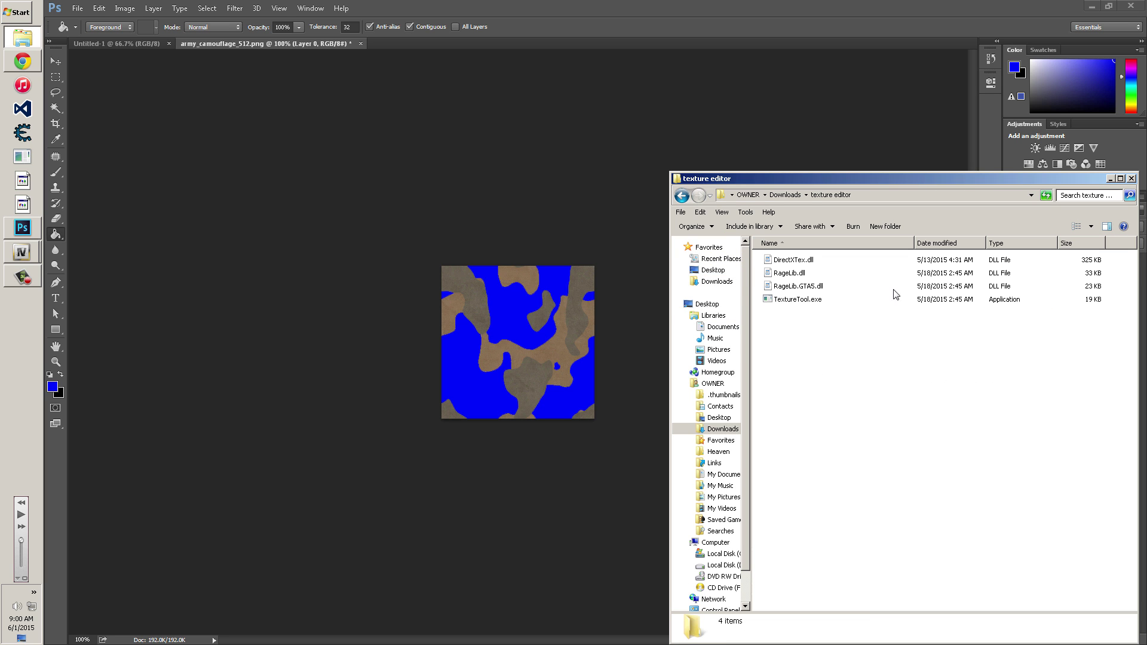
double_click(798, 300)
left_click(638, 338)
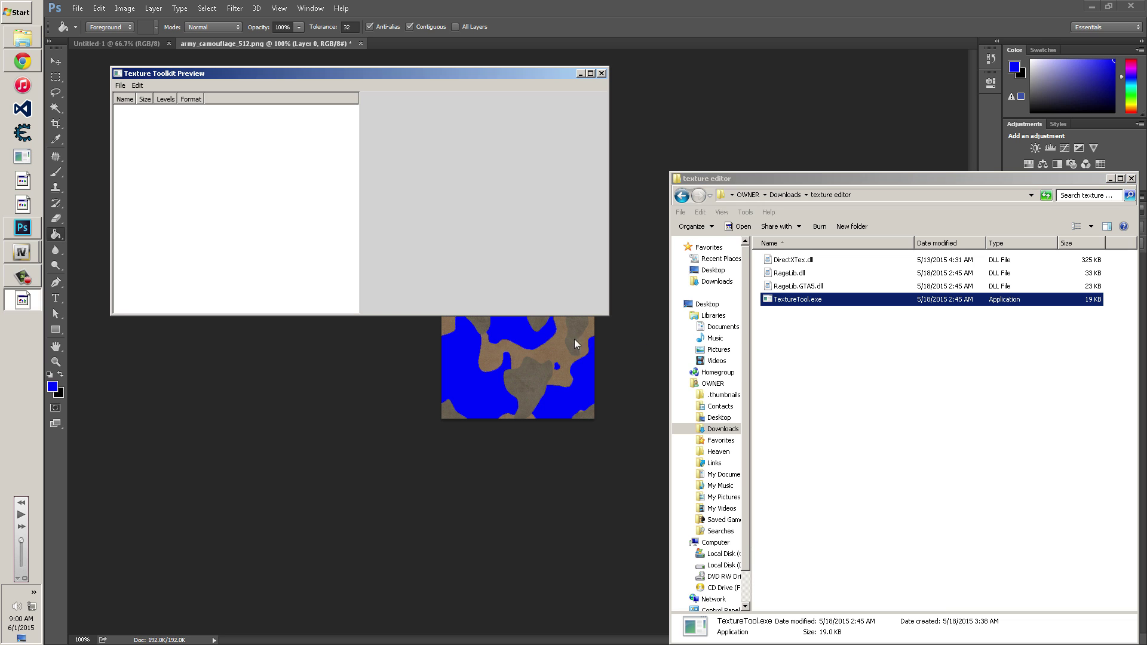
left_click(120, 86)
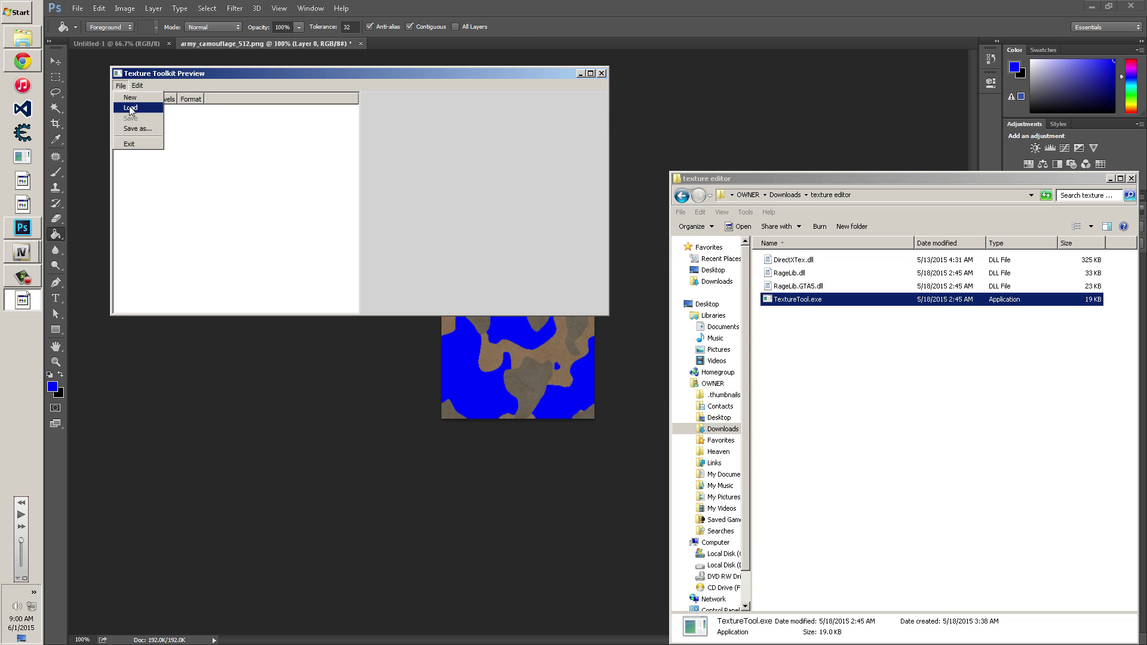
left_click(130, 107)
left_click(161, 156)
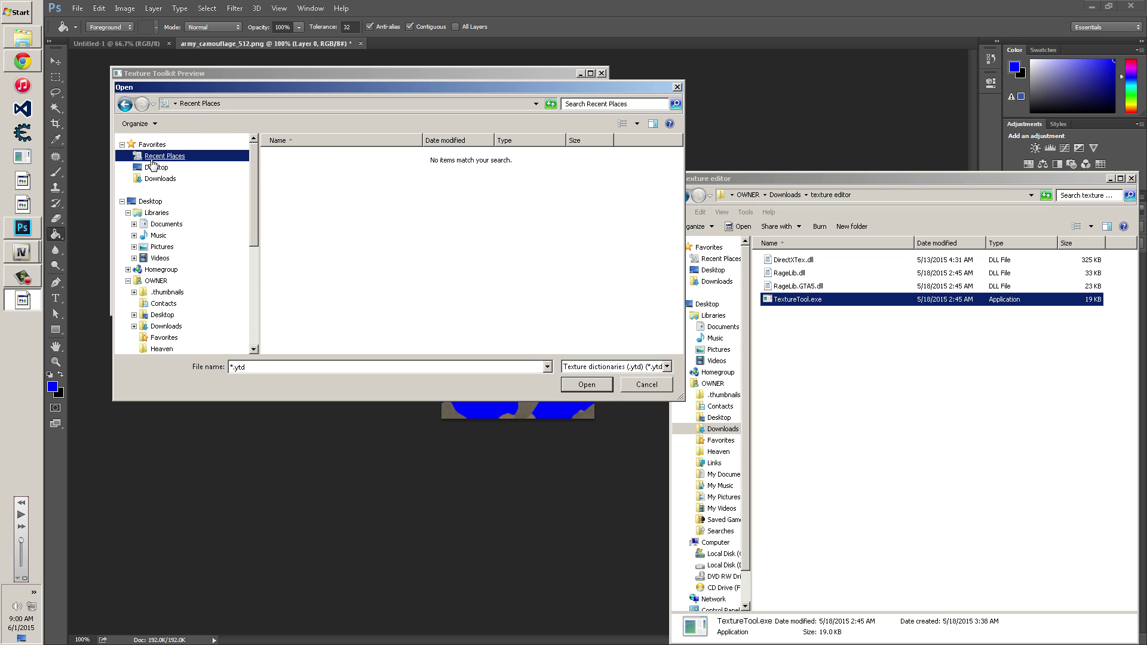
left_click(161, 167)
left_click(161, 179)
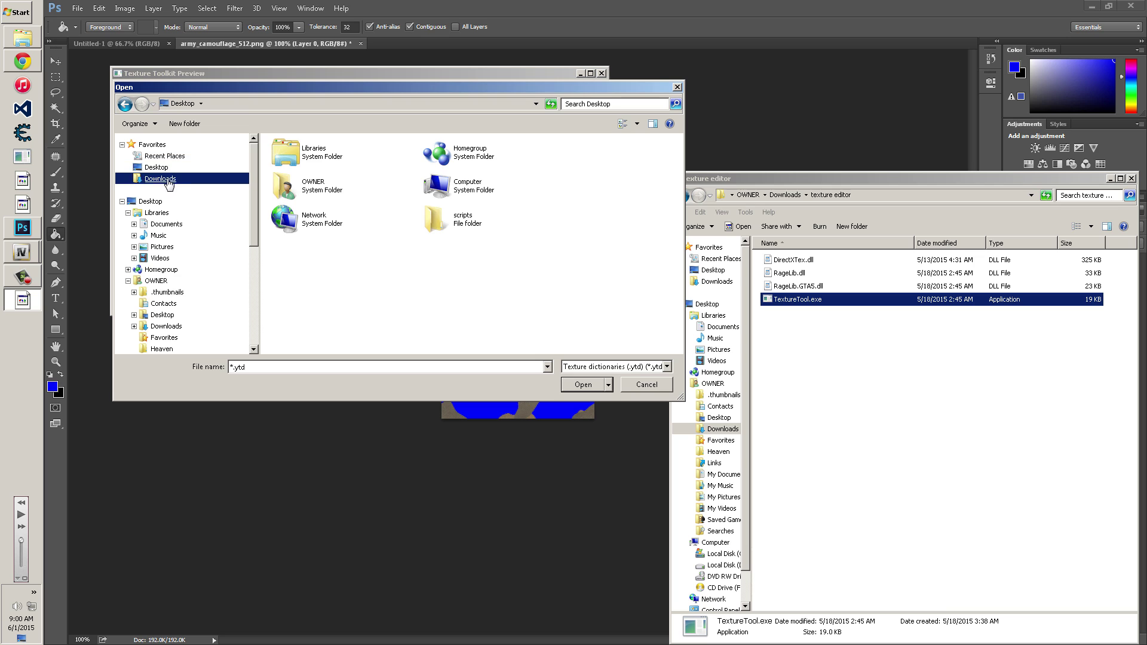
left_click(156, 168)
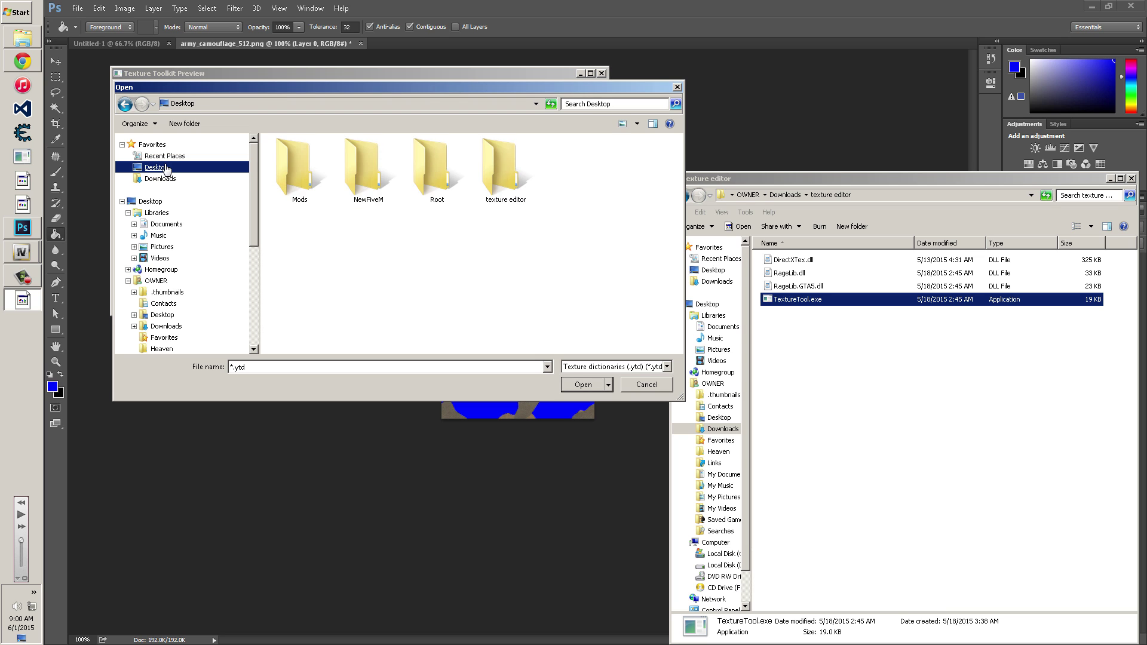
left_click(661, 372)
left_click(662, 372)
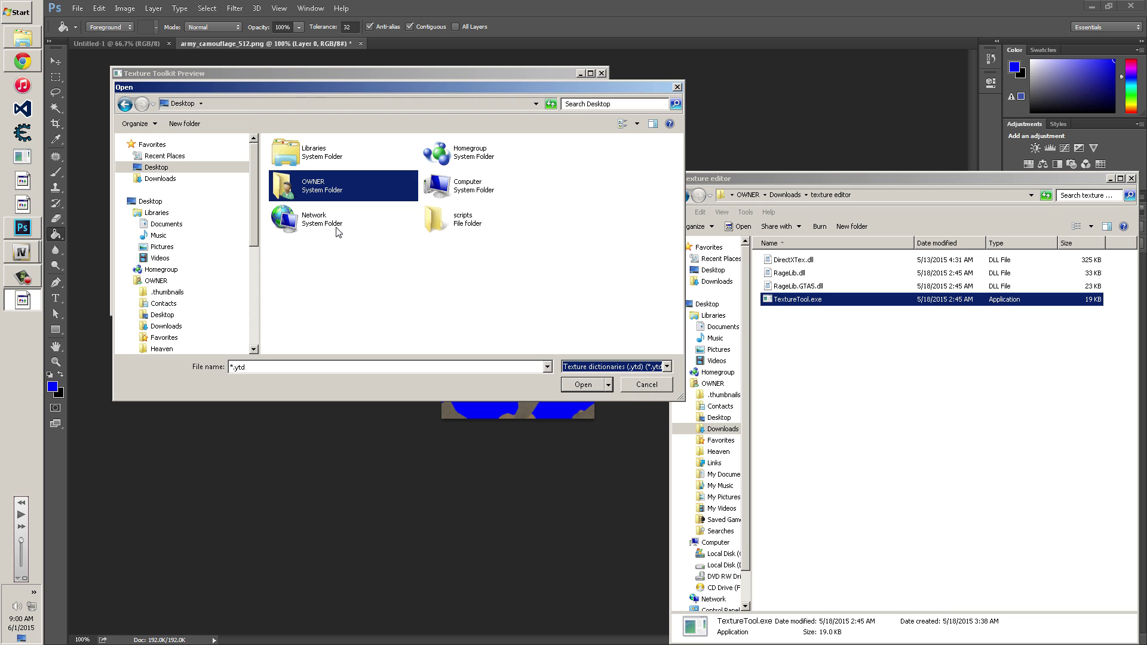
left_click(647, 384)
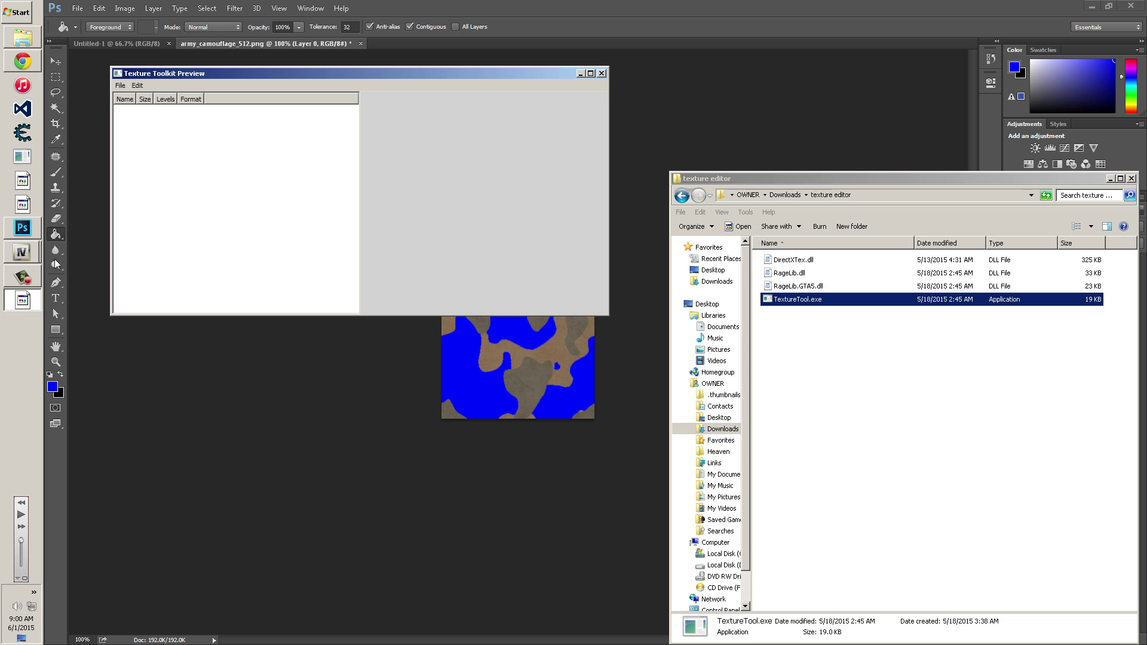
Step: Switch to OpenIV, close the texture editor without saving, and extract cargobob.ytd to the Desktop
left_click(22, 256)
left_click(90, 263)
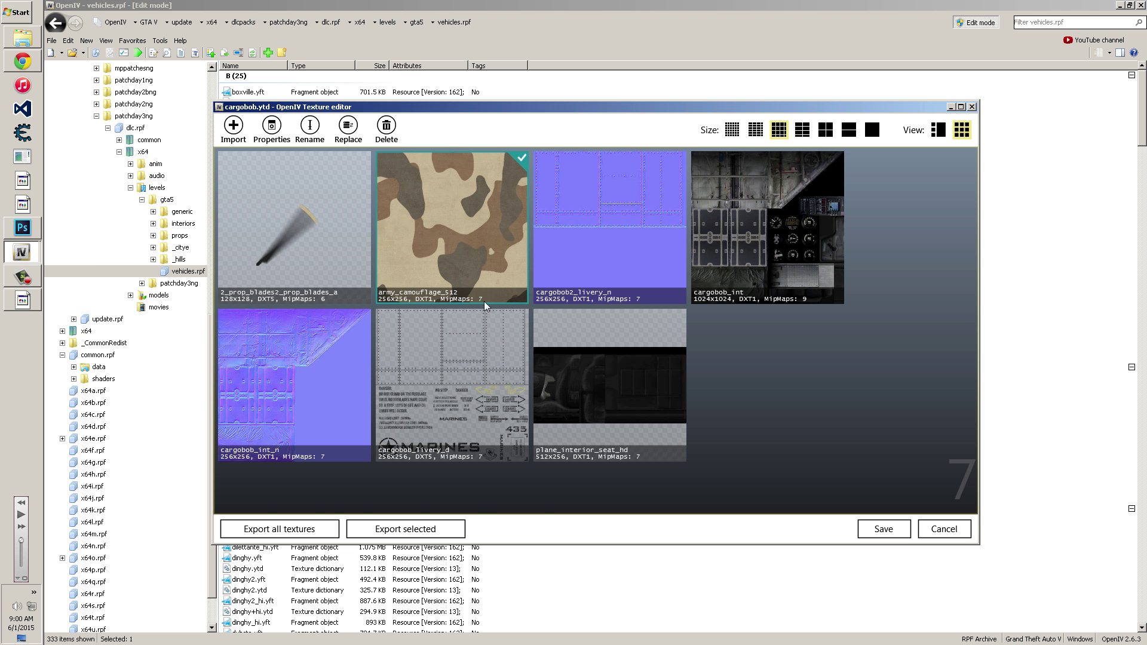
left_click(944, 528)
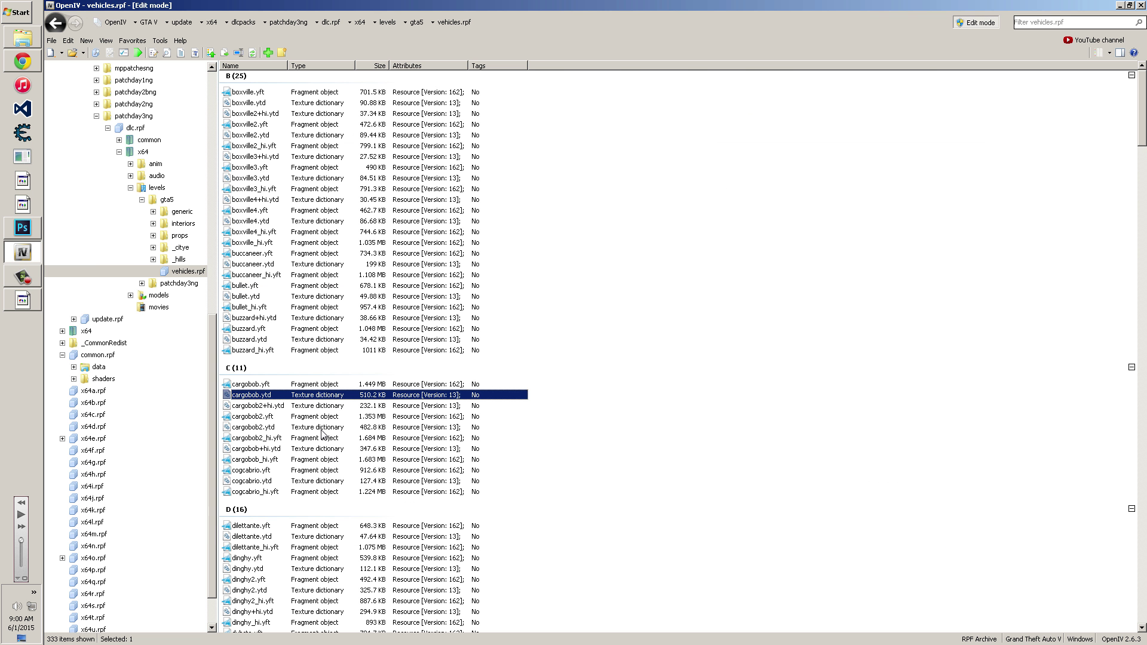
right_click(283, 398)
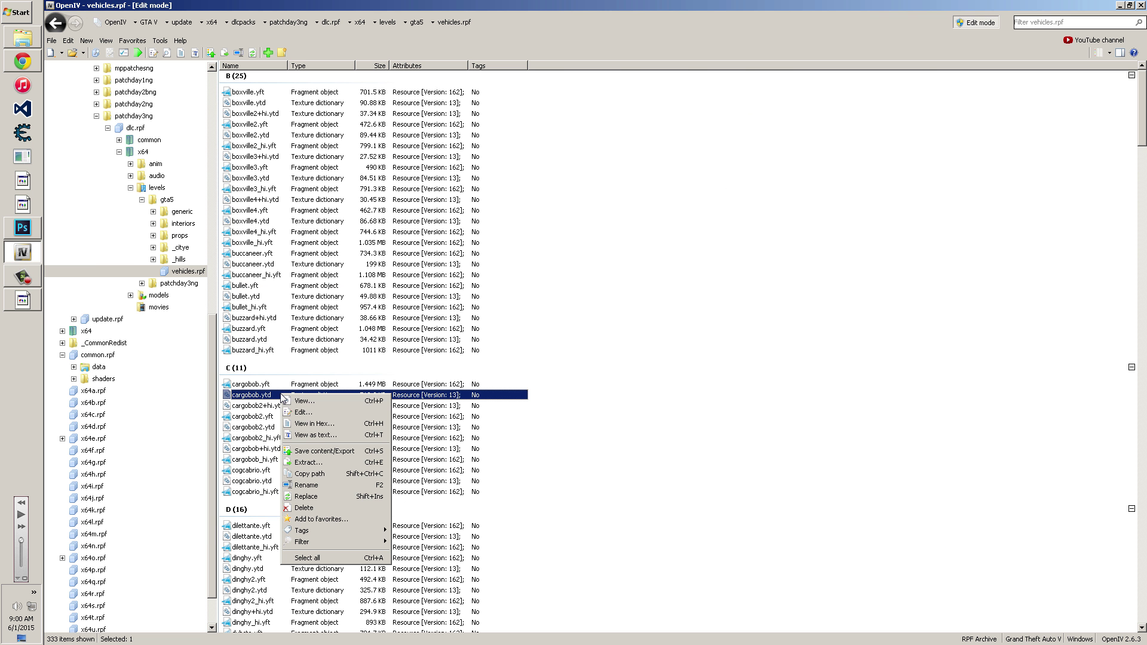
left_click(334, 464)
scroll(186, 85, "up", 2)
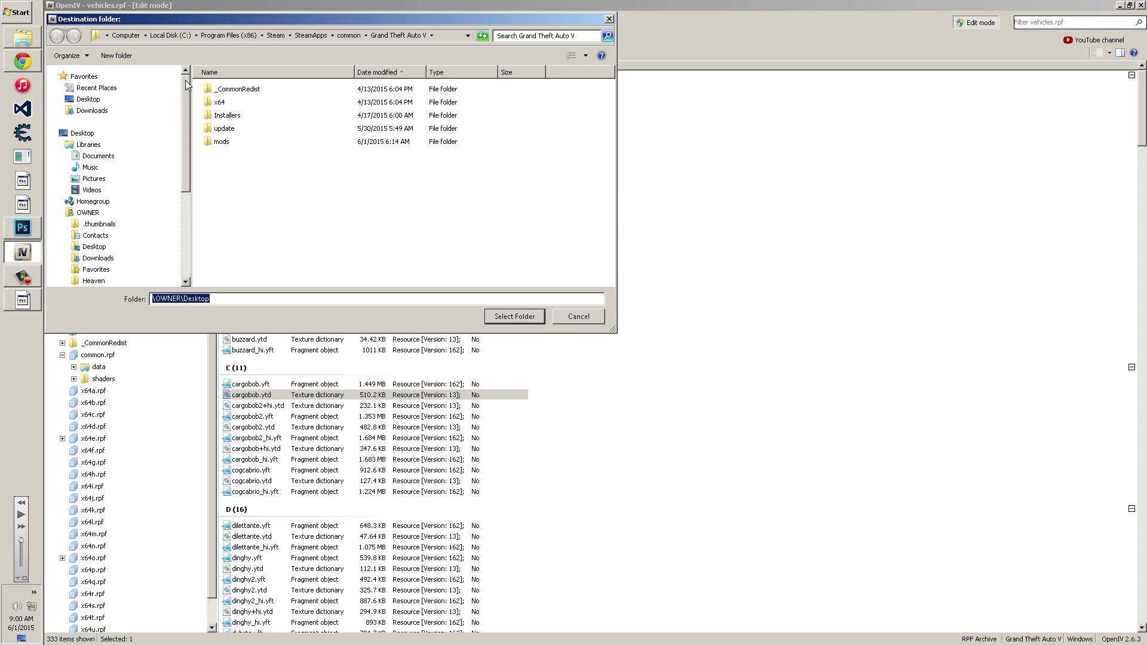
left_click(87, 100)
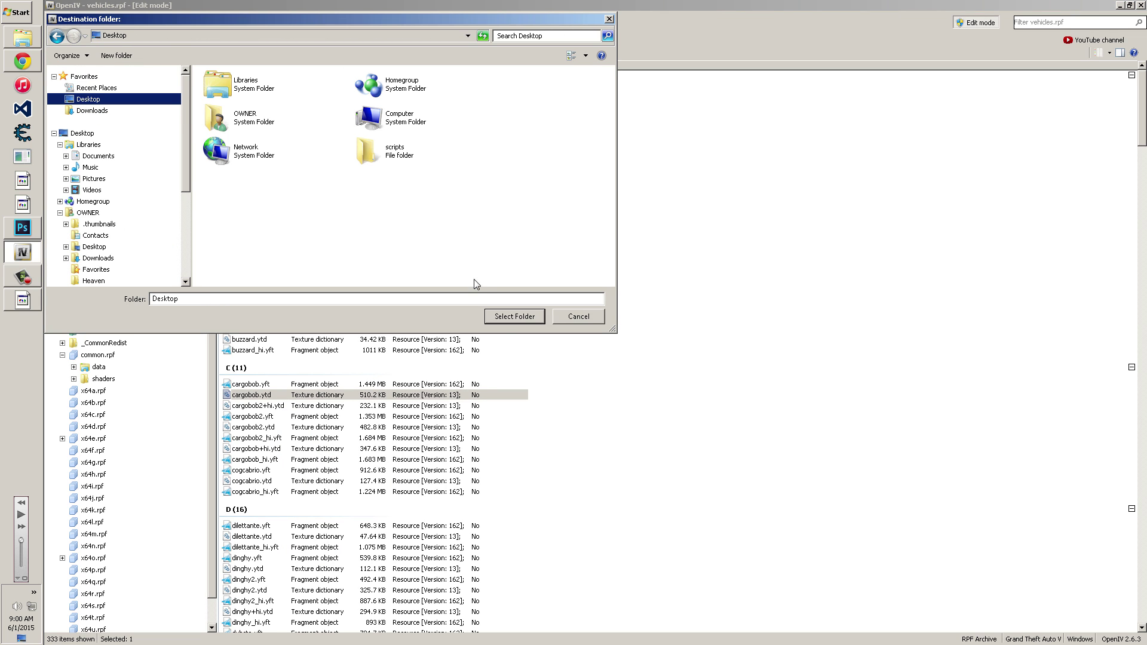
left_click(502, 317)
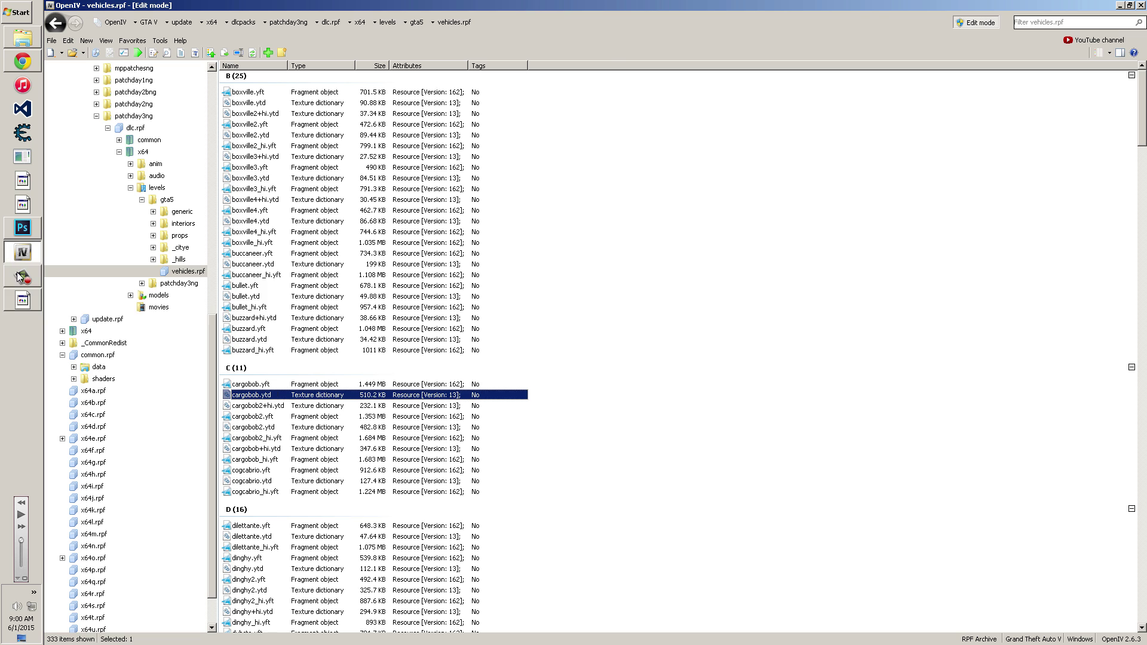
Step: Switch to Texture Toolkit and open the extracted cargobob.ytd from the Desktop
left_click(22, 300)
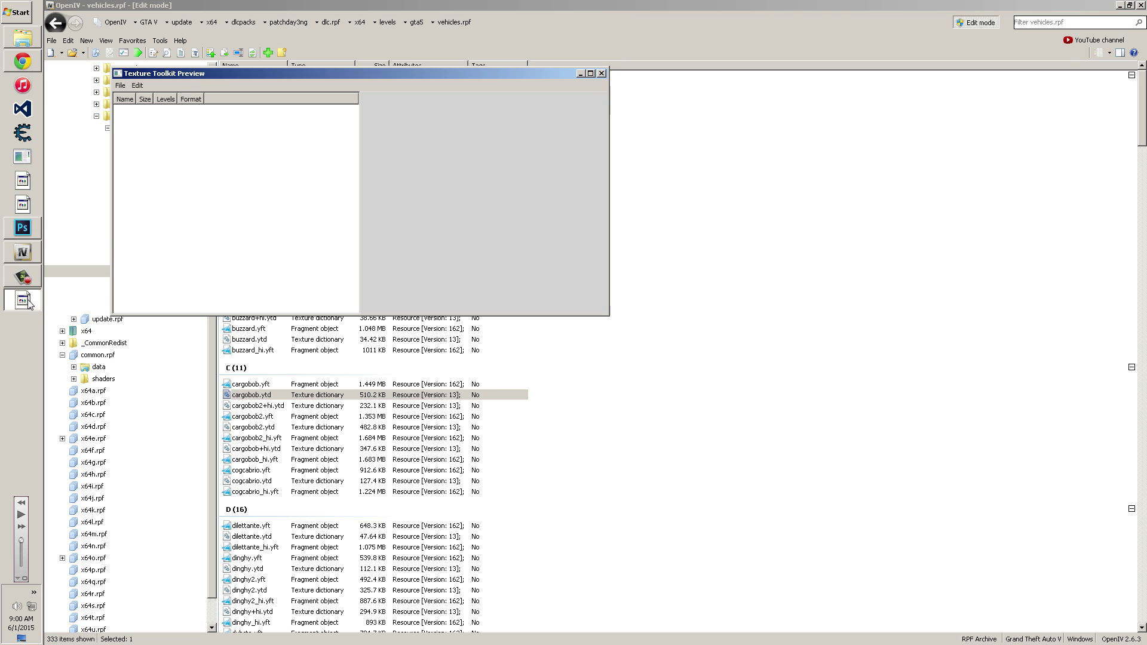
left_click(121, 85)
left_click(126, 108)
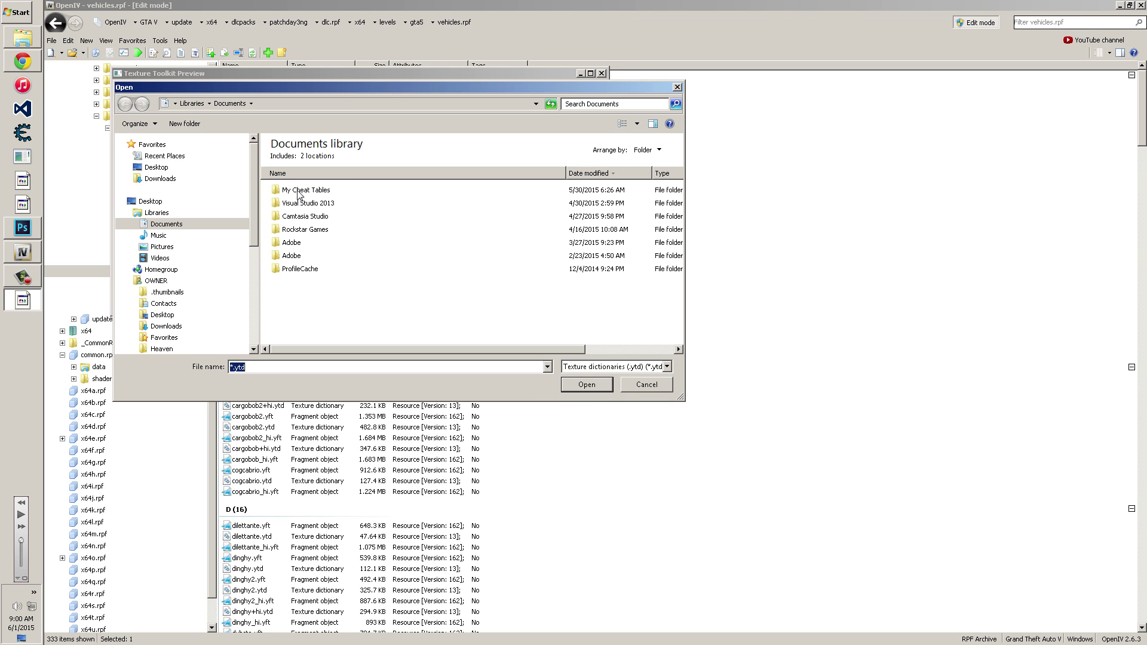
left_click(158, 167)
left_click(317, 258)
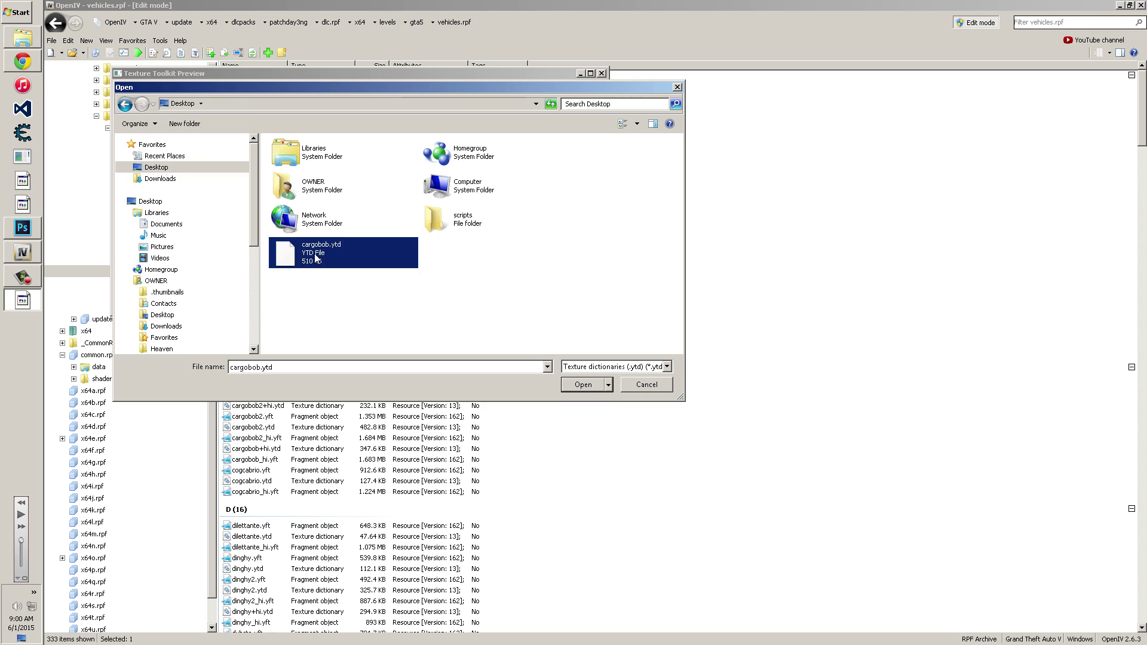
double_click(317, 259)
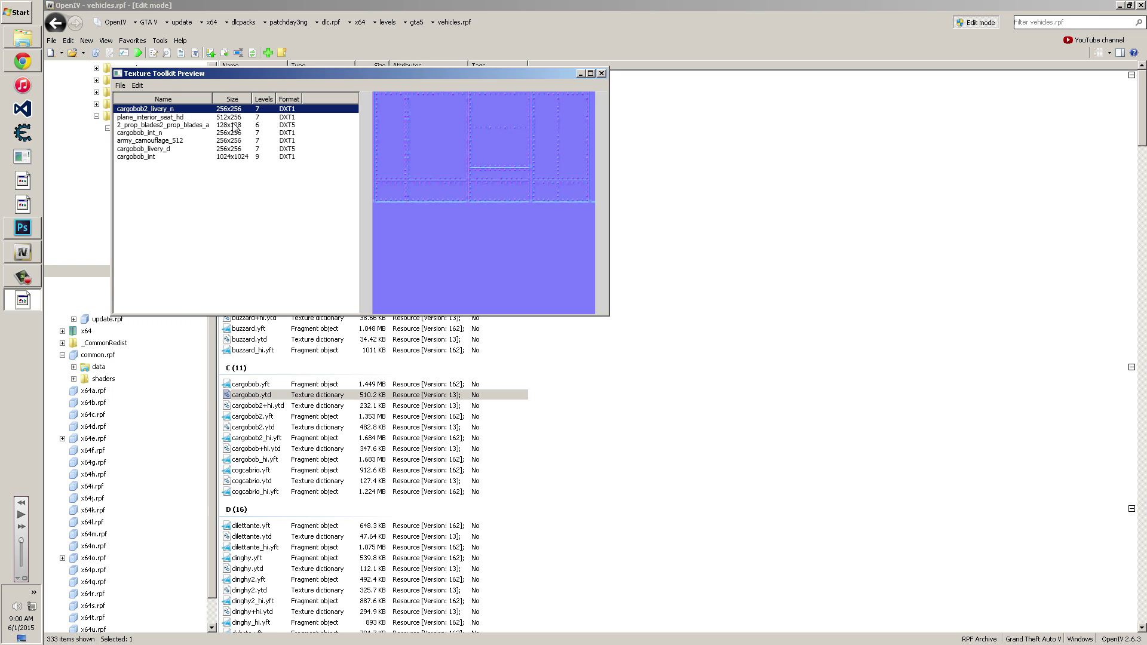
Step: Preview the cargobob textures and export army_camouflage_512 to the Desktop as army_camouflage_512.dds
left_click(237, 156)
left_click(236, 148)
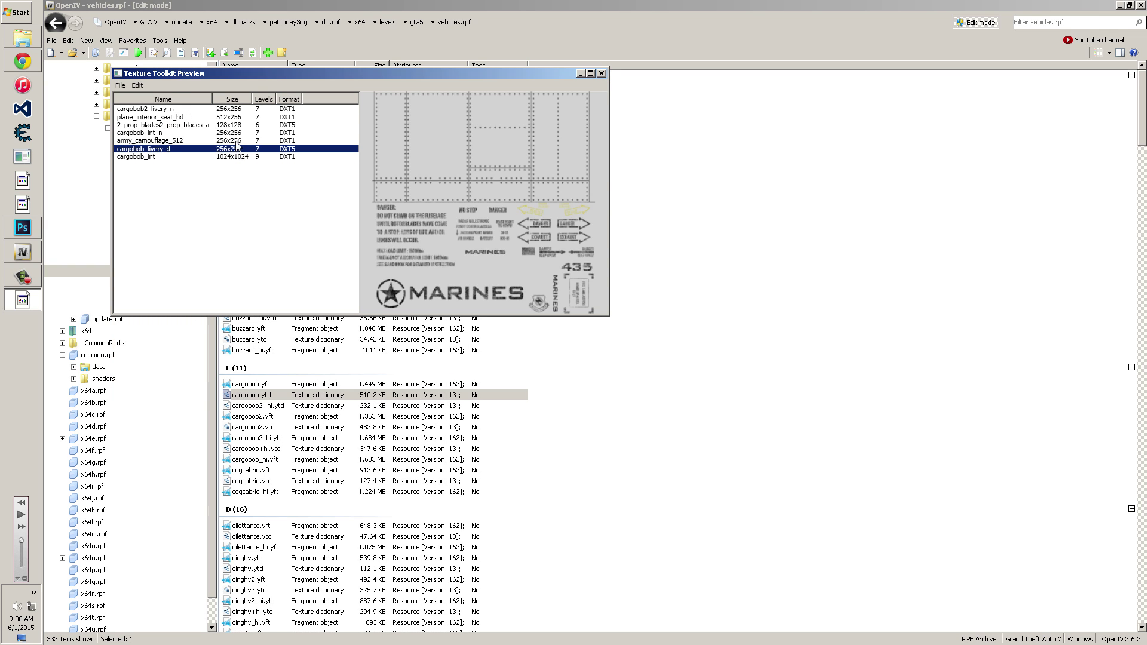
left_click(236, 141)
left_click(236, 132)
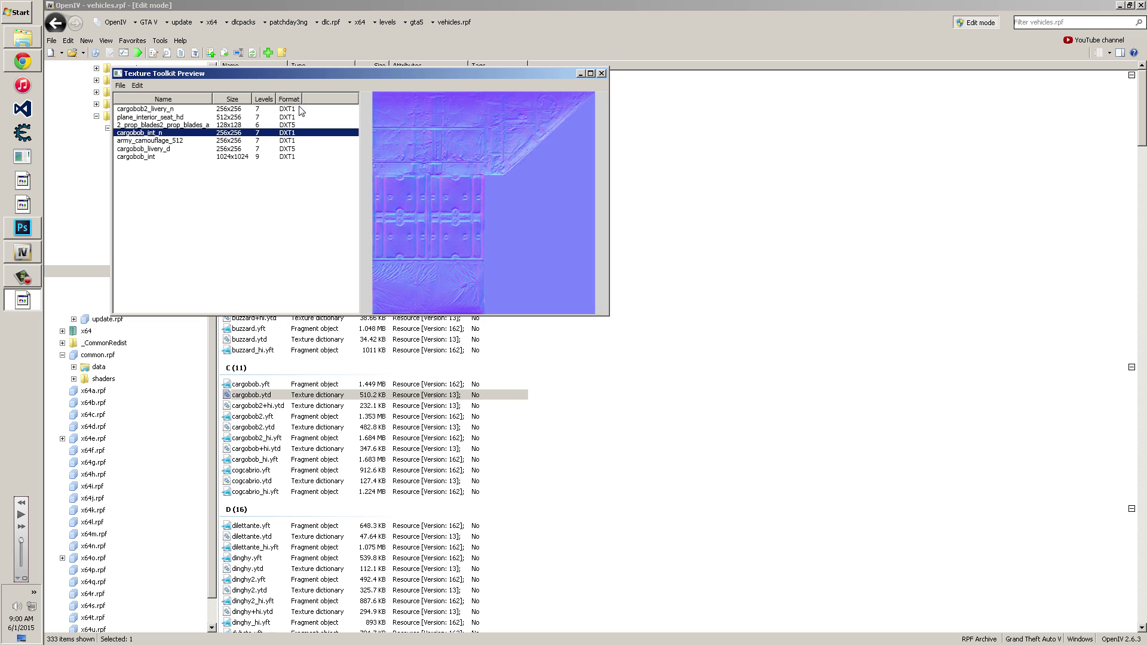
left_click(247, 149)
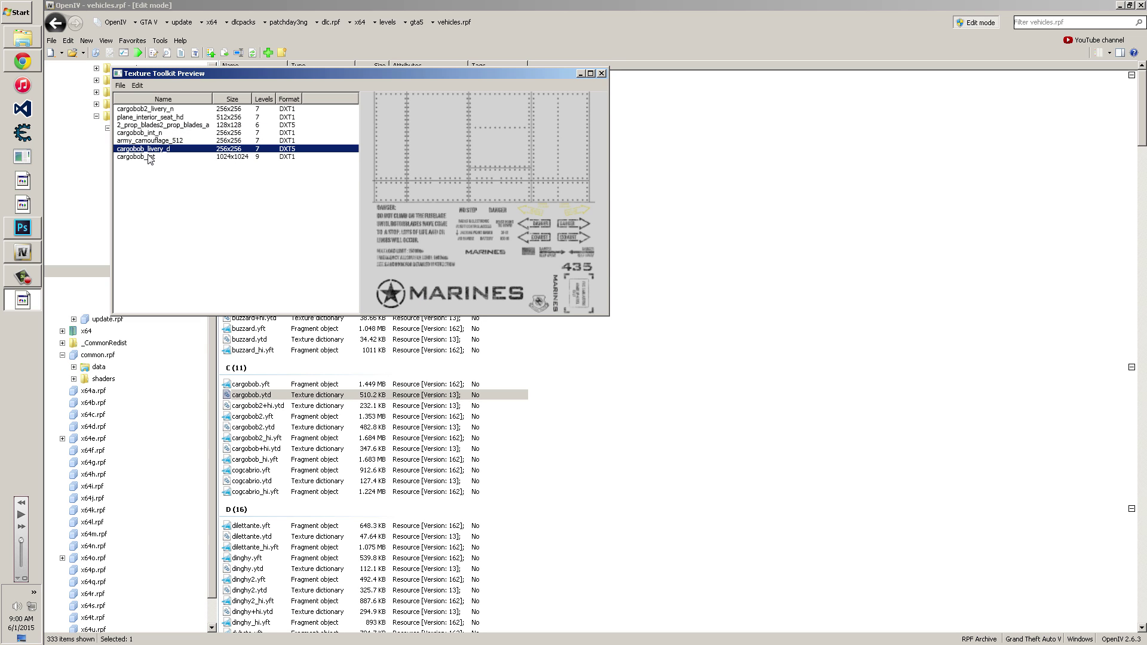
left_click(165, 142)
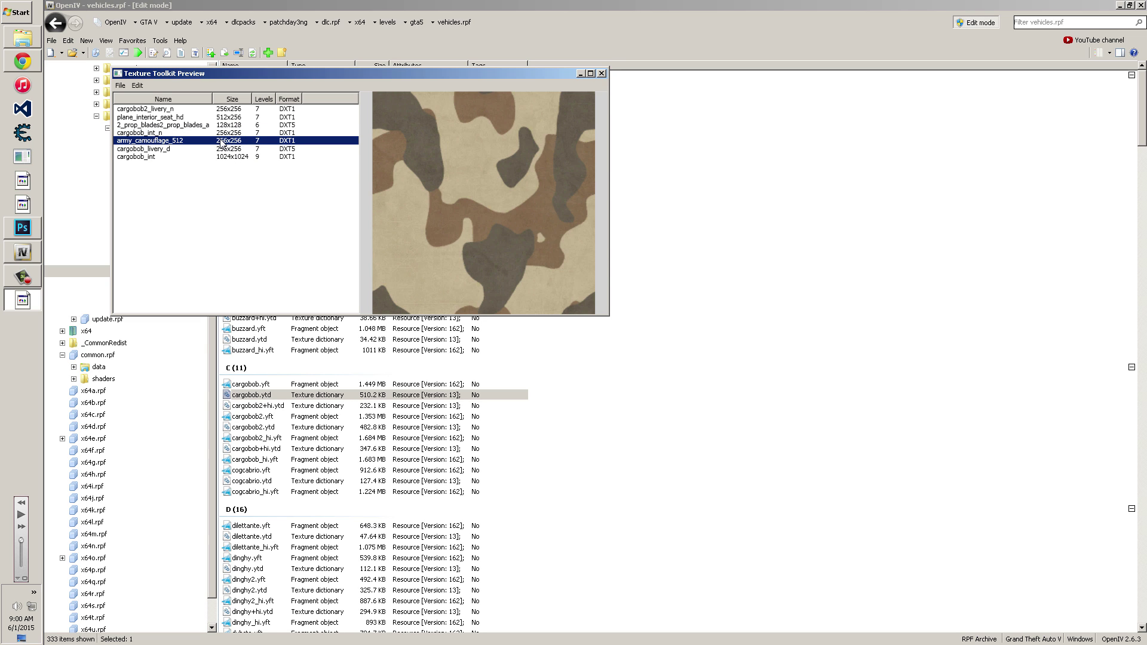
left_click(138, 86)
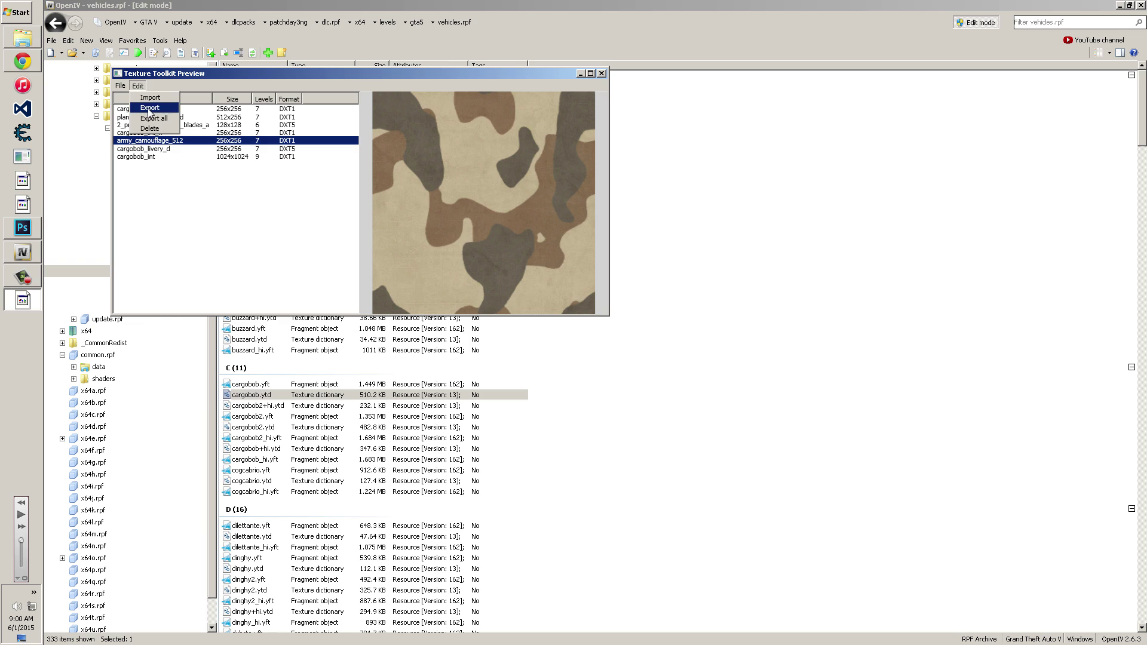
left_click(153, 102)
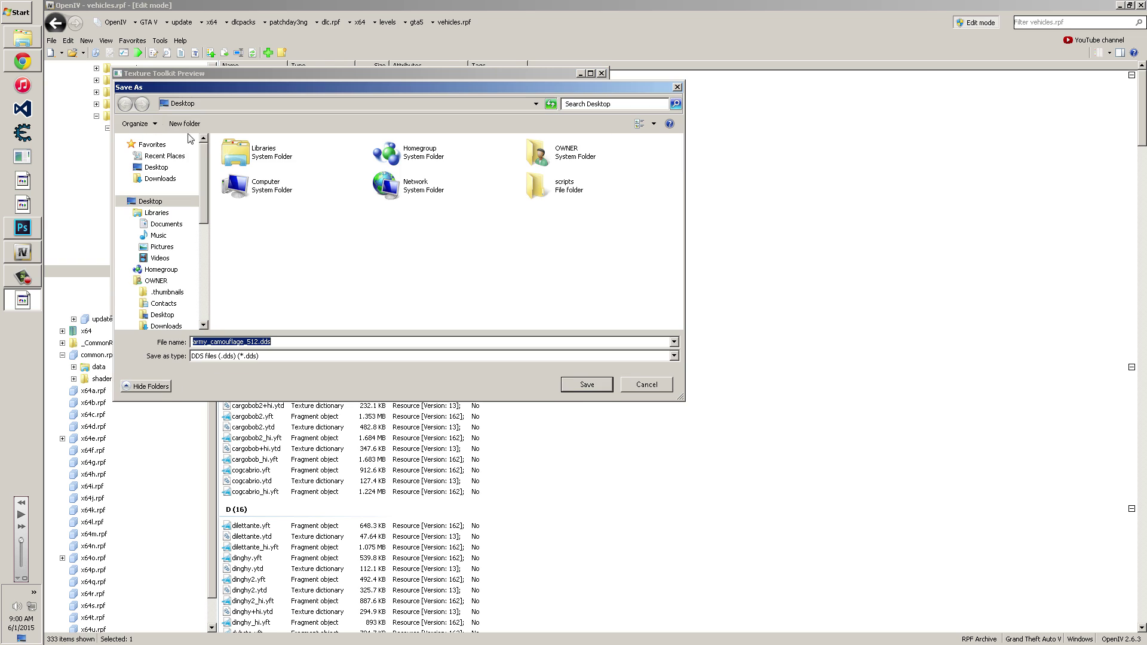
left_click(578, 386)
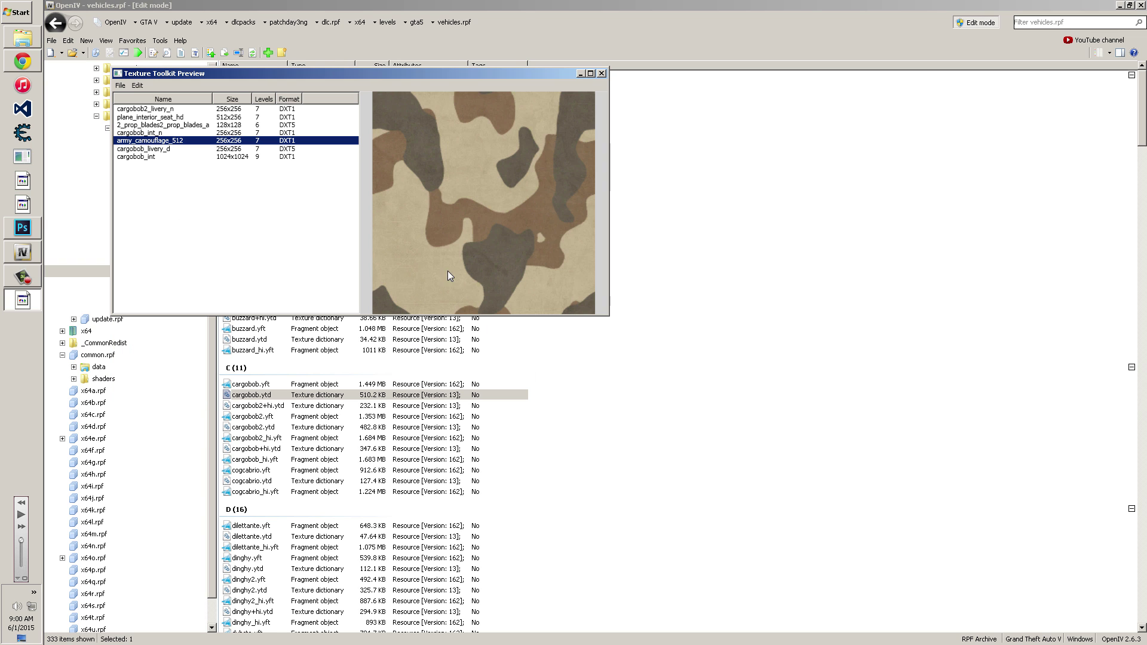
Step: Switch to Photoshop and open army_camouflage_512.dds from the Desktop, loading it using default sizes without MIP maps
left_click(22, 227)
left_click(78, 8)
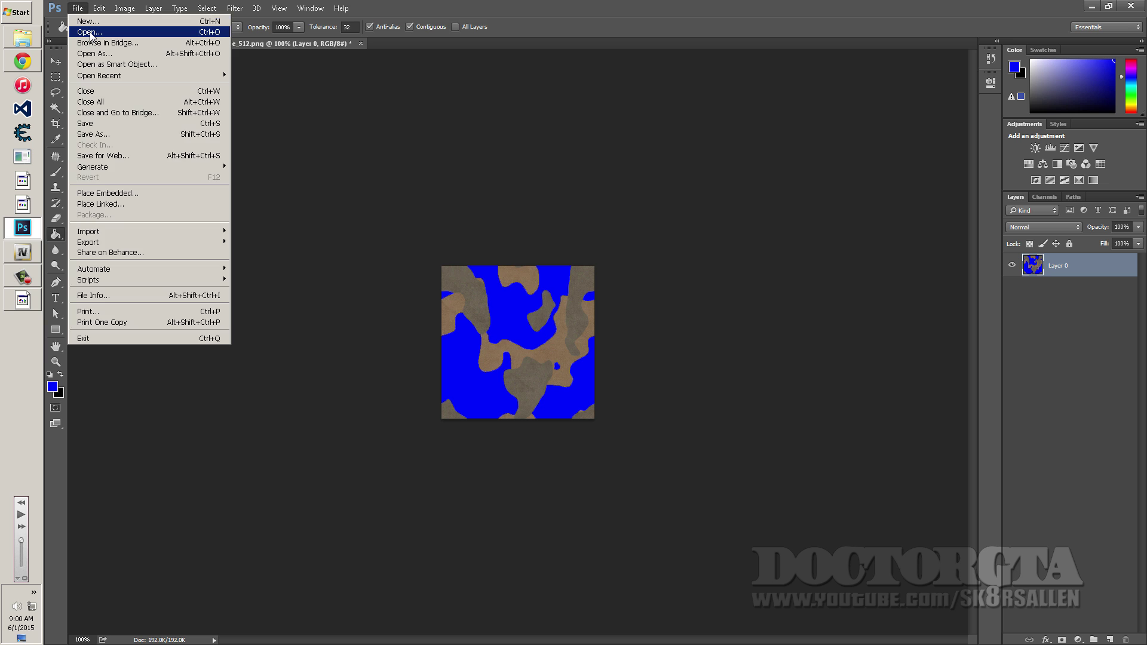
left_click(89, 32)
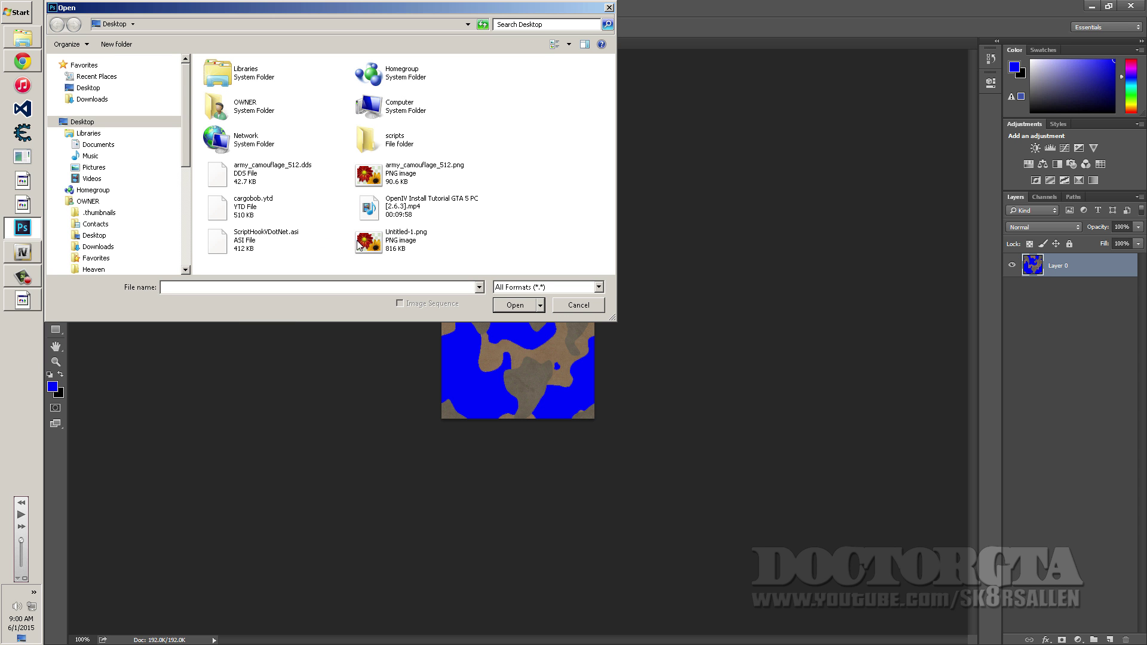
left_click(251, 171)
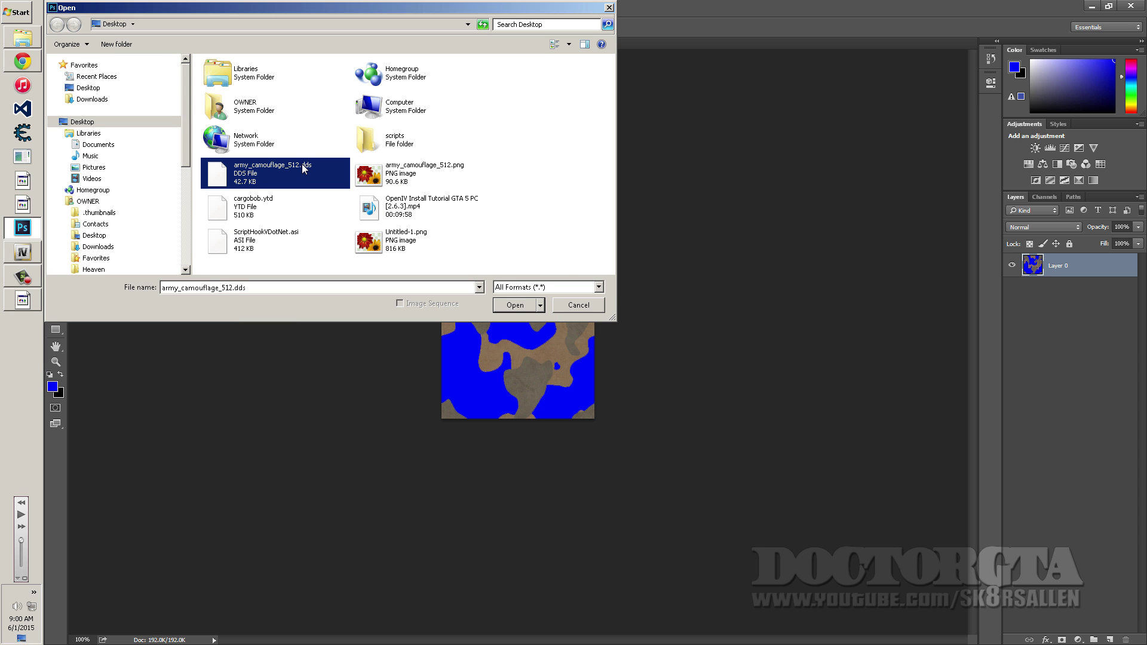
double_click(307, 170)
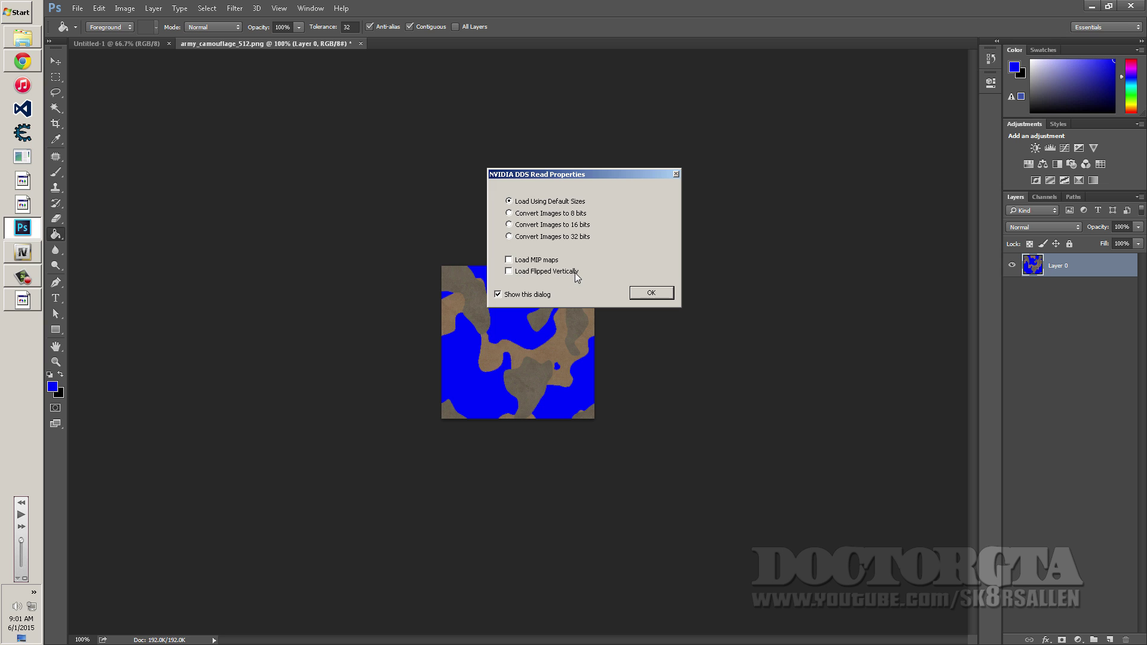
left_click(653, 296)
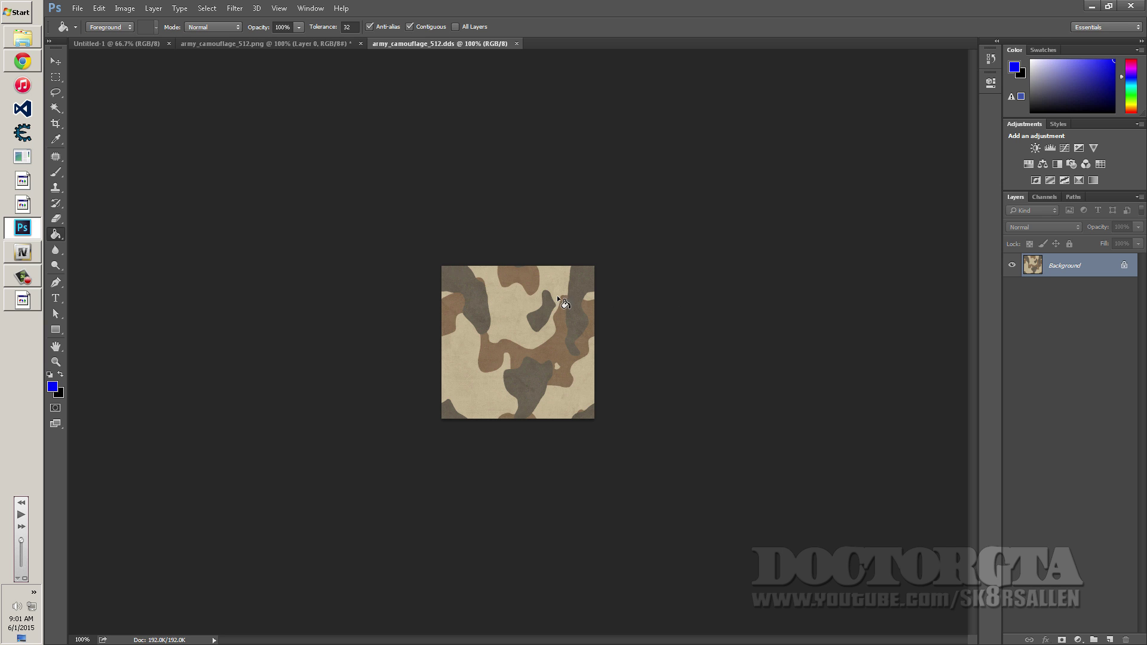
Step: Close army_camouflage_512.png without saving and close the Untitled-1 document, leaving only the DDS texture open
left_click(361, 43)
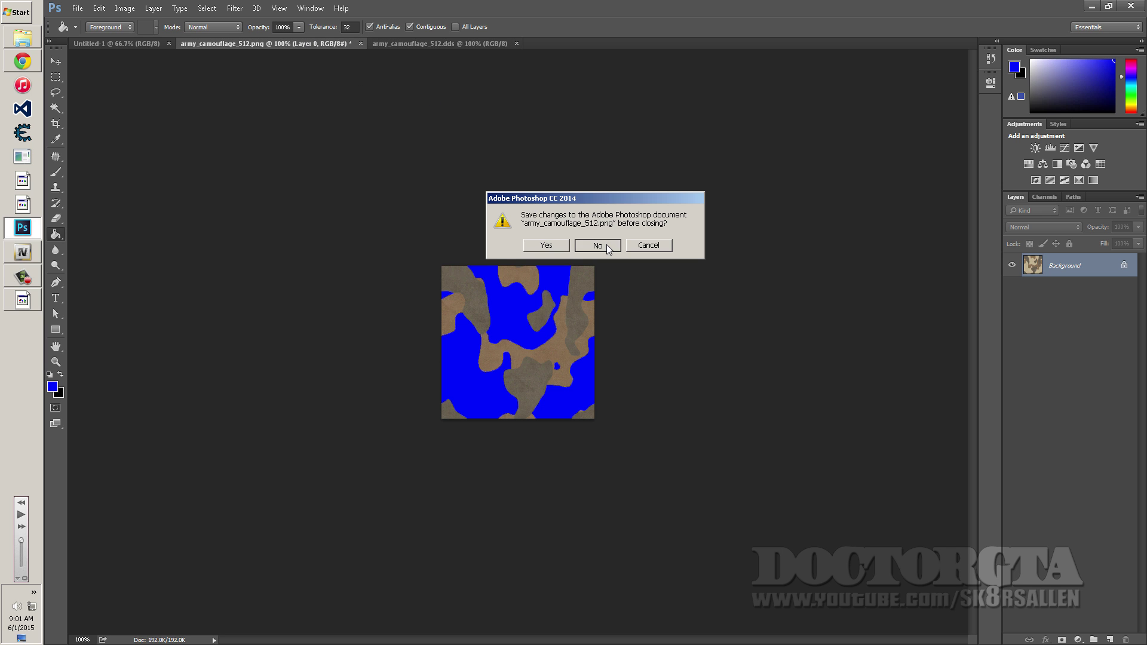
left_click(594, 245)
left_click(169, 43)
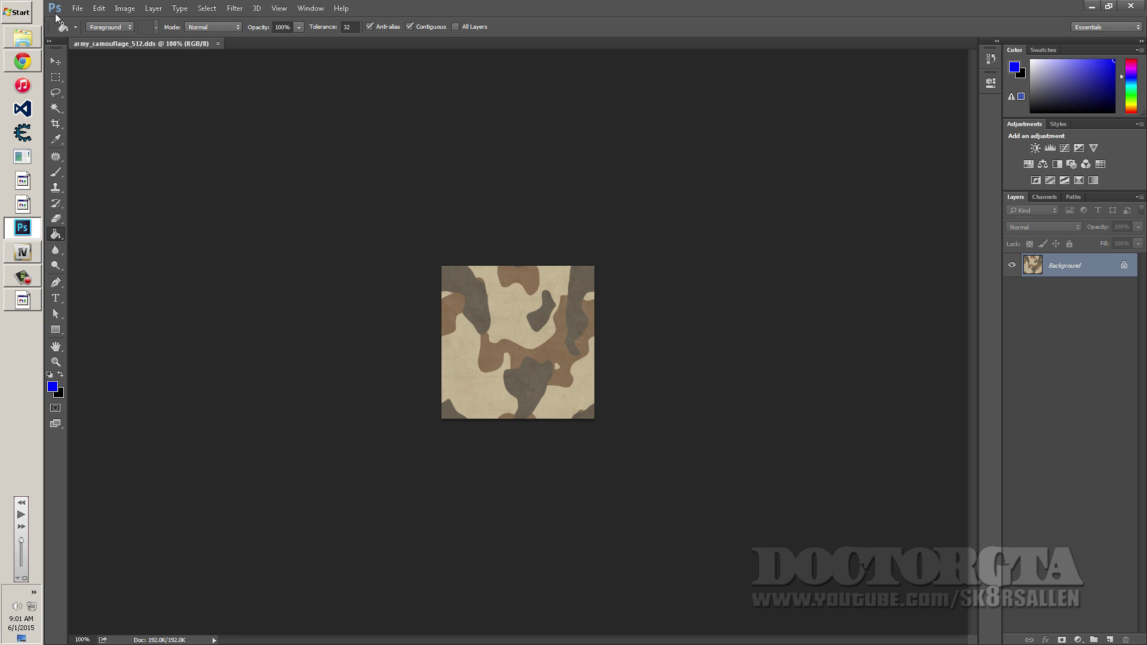
Step: Start saving the texture in D3D/DDS format over army_camouflage_512.dds on the Desktop, and move the NVIDIA dds Format dialog aside
left_click(78, 9)
left_click(155, 138)
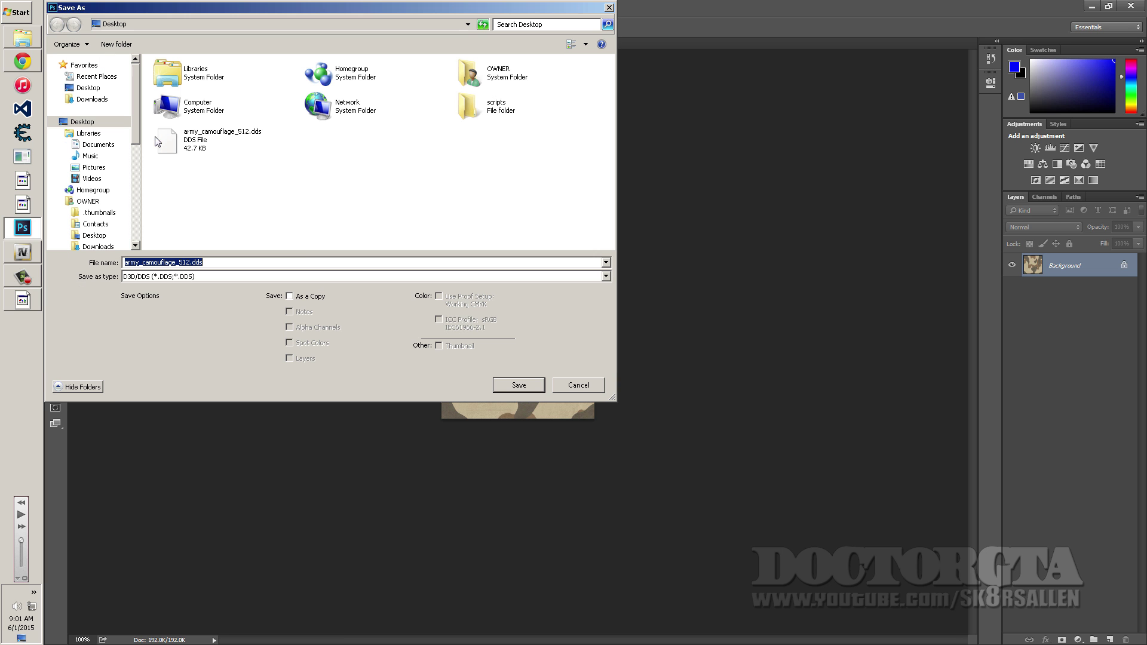
left_click(199, 152)
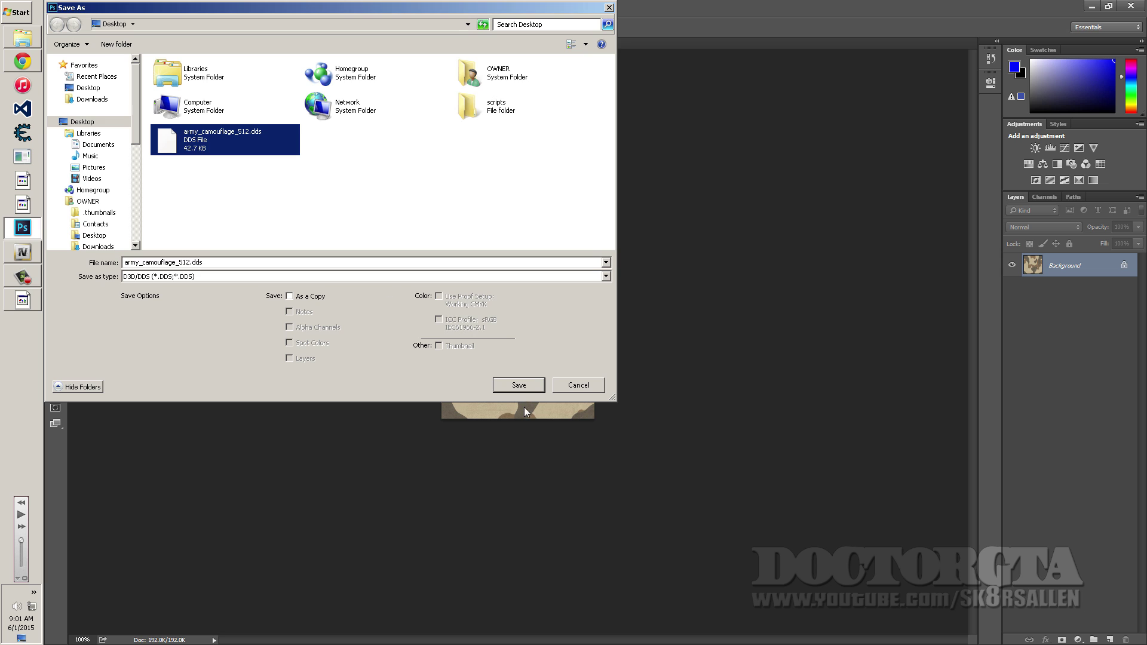
left_click(517, 385)
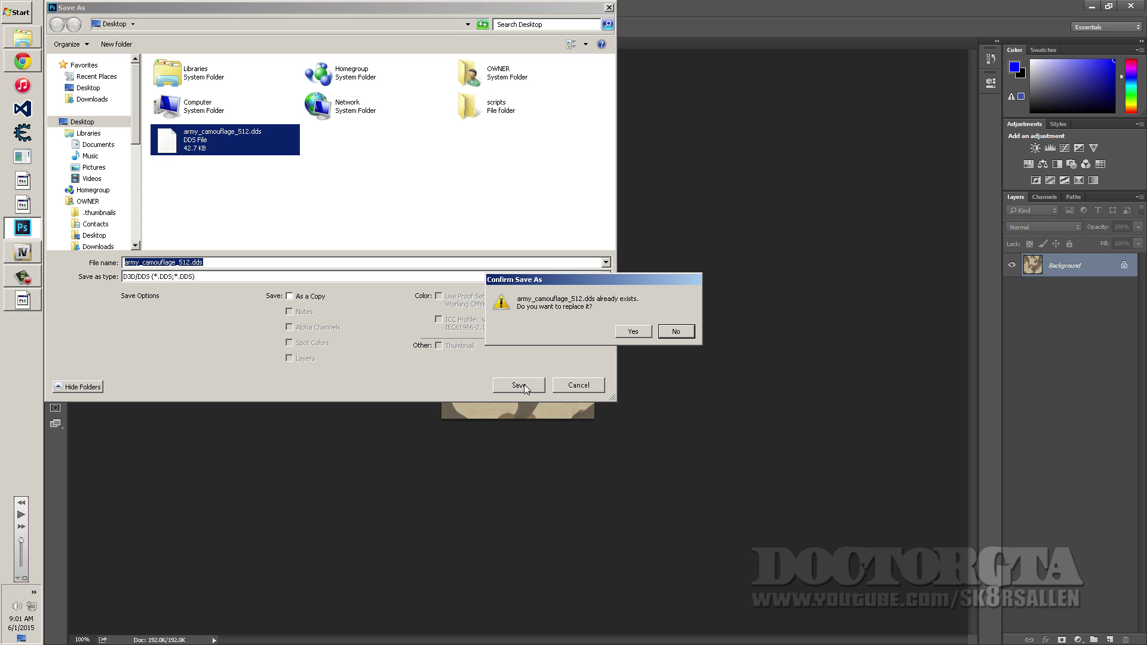
left_click(627, 330)
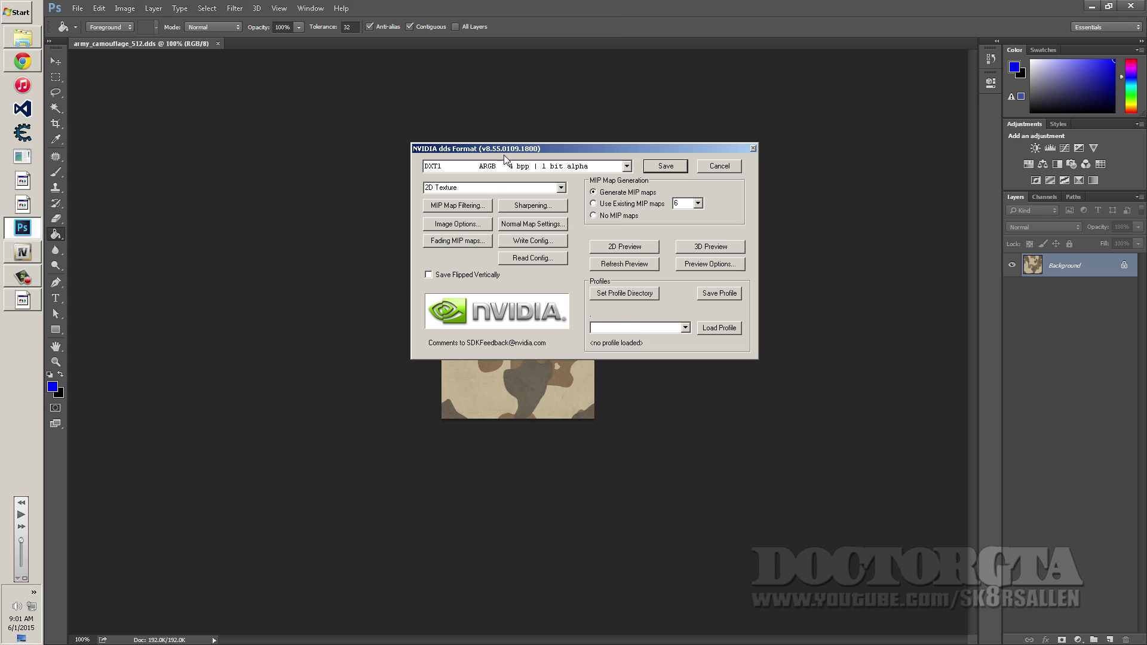
left_click_drag(504, 150, 305, 248)
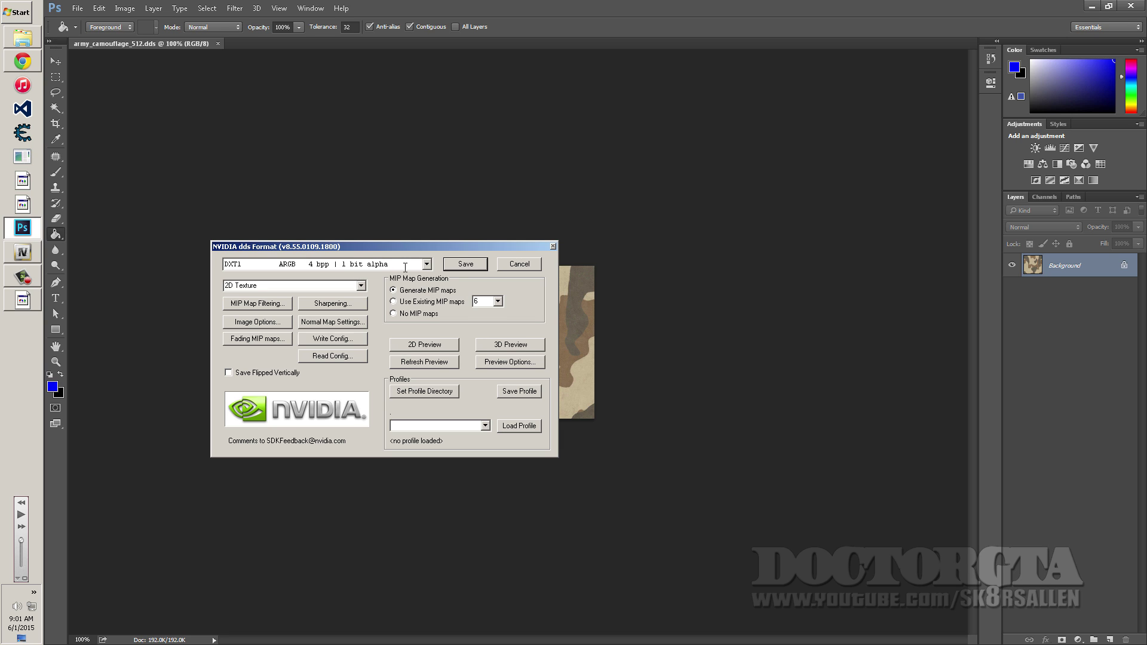
Step: Switch to OpenIV, open cargobob.ytd in the texture editor, and examine each texture's DXT format and MipMaps value, especially army_camouflage_512 and cargobob_livery_d
left_click(19, 261)
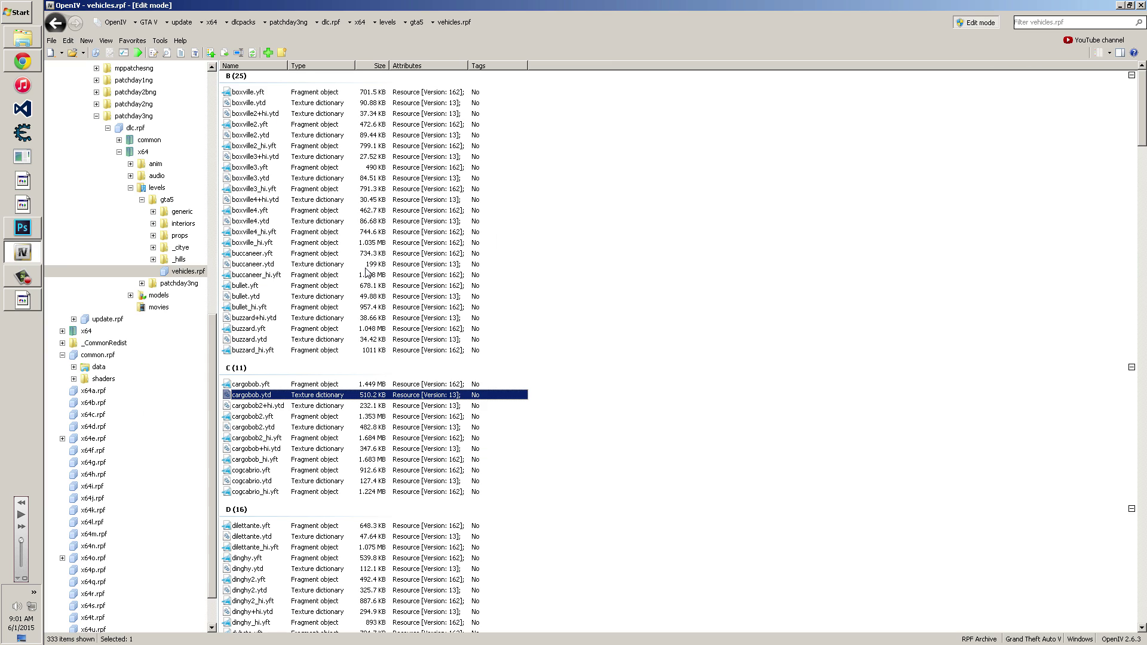
double_click(287, 398)
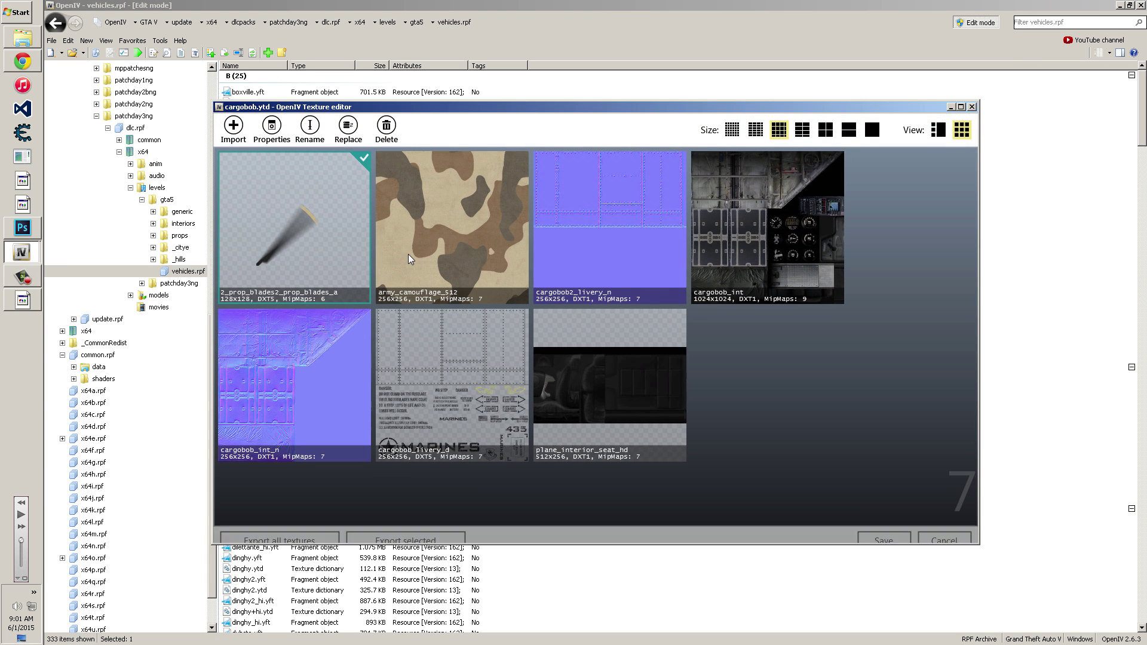
left_click(643, 284)
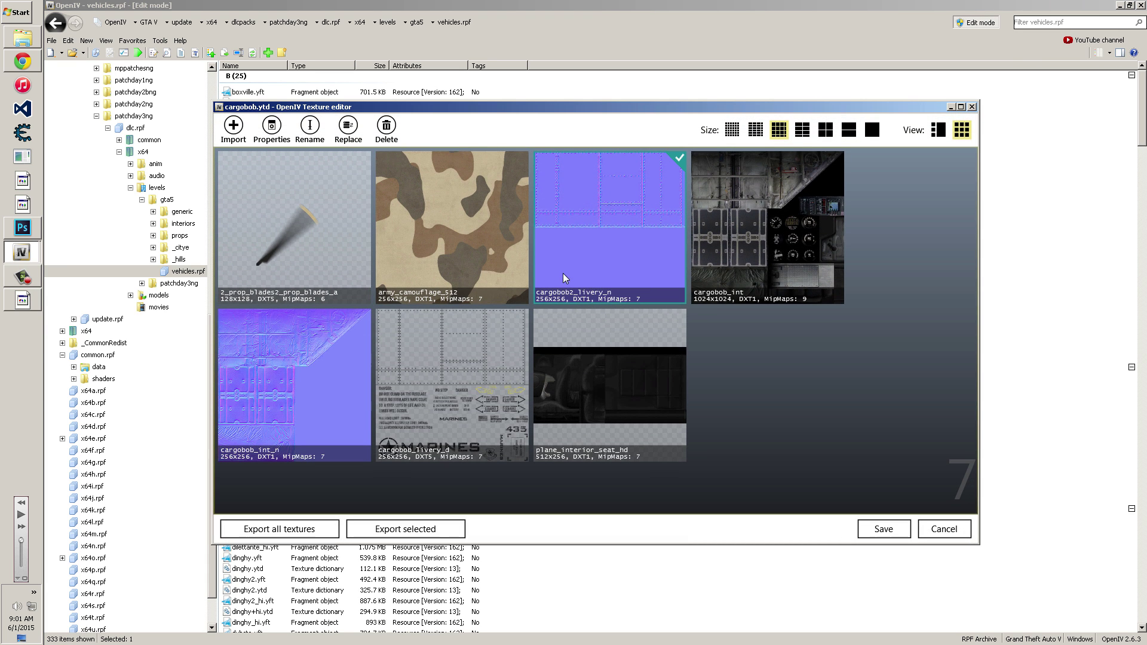
left_click(465, 303)
left_click(621, 298)
left_click(751, 295)
left_click(311, 301)
left_click(318, 425)
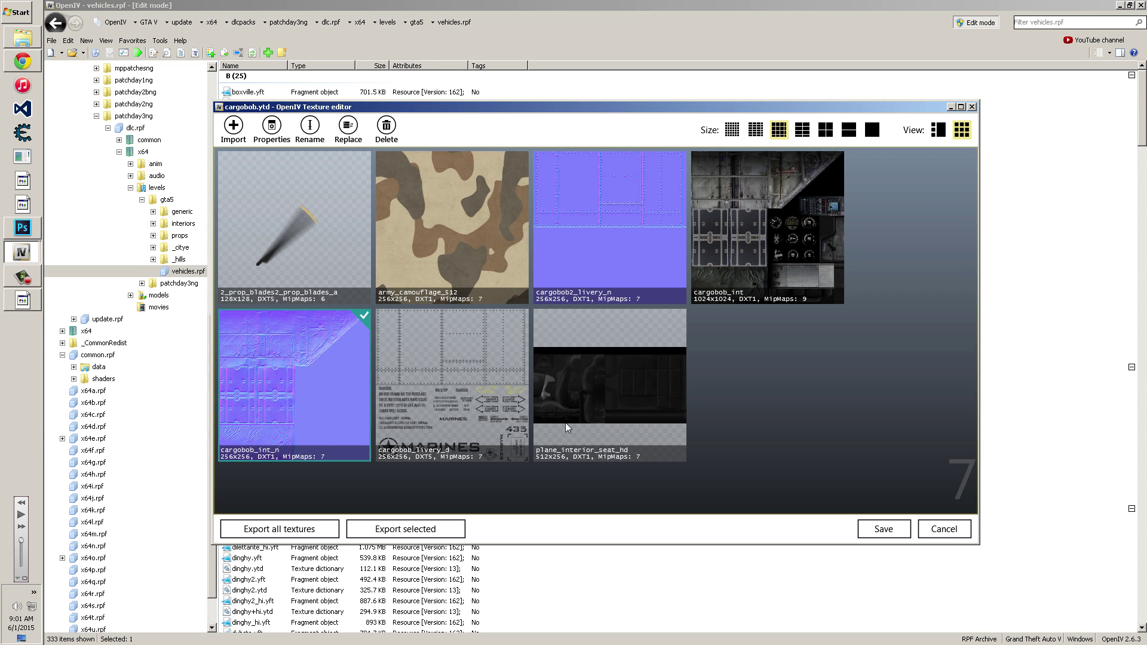
left_click(565, 382)
left_click(463, 261)
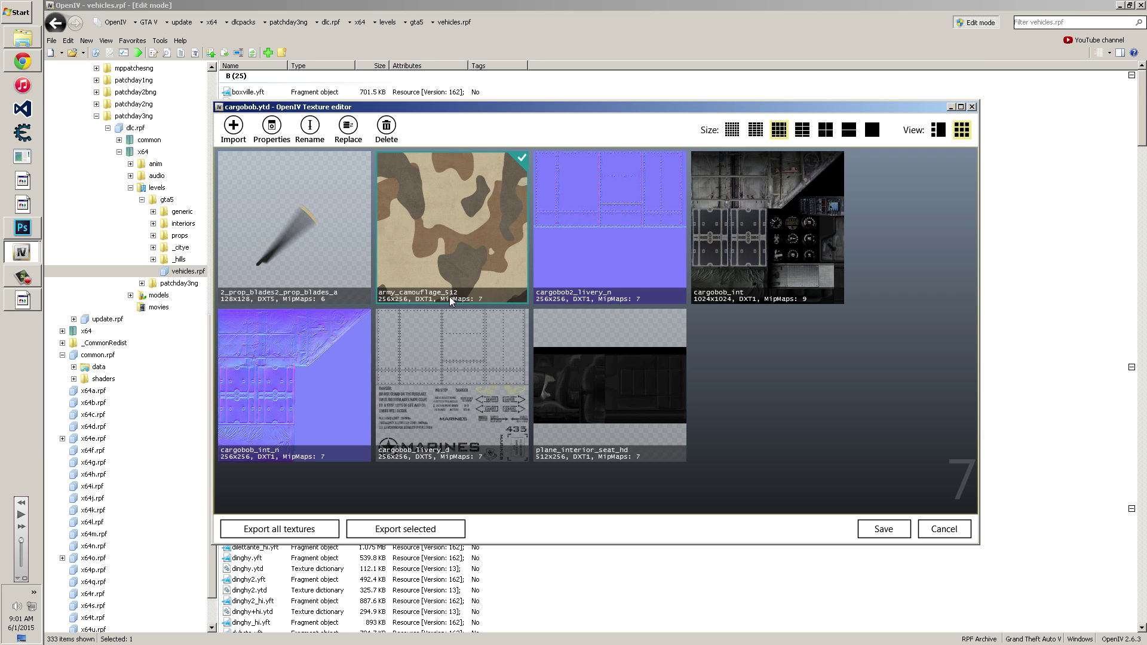
left_click(425, 458)
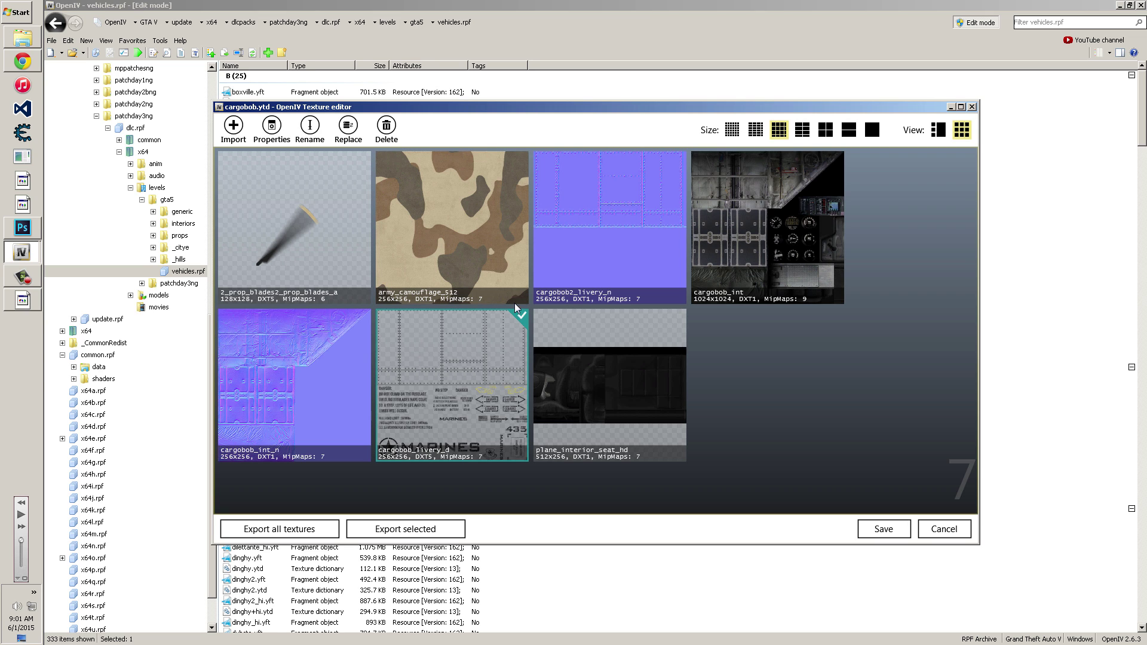
left_click(467, 270)
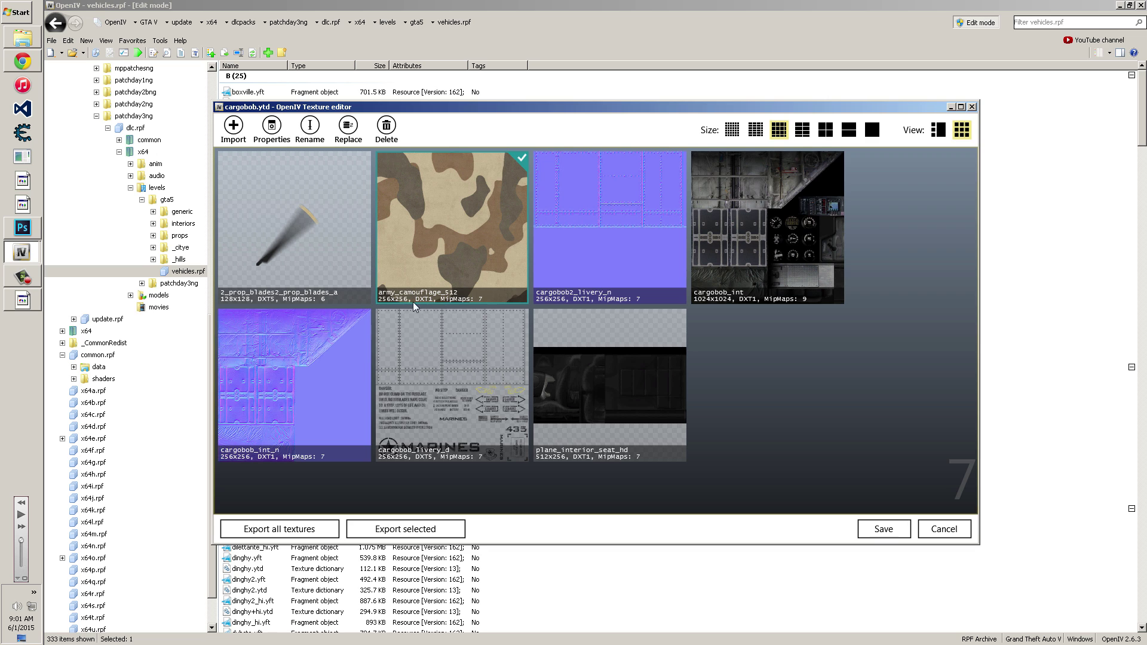
Step: Return to Photoshop, choose to generate MIP maps for the DDS texture, and review the available MIP map counts
left_click_drag(481, 297, 26, 239)
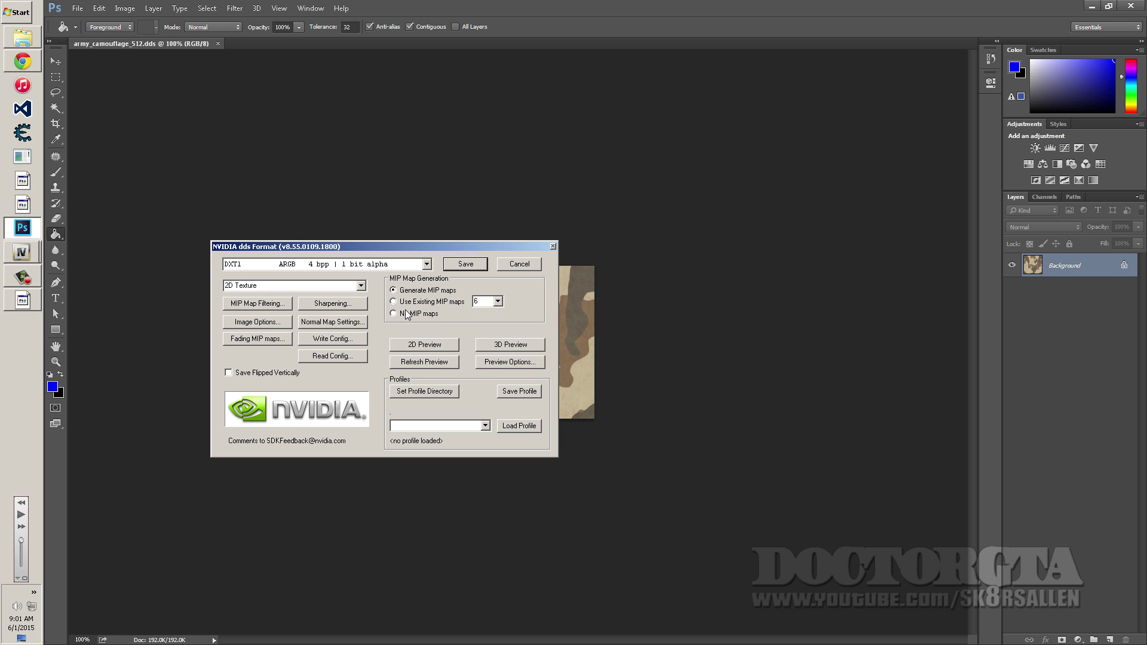
left_click(394, 291)
left_click(499, 301)
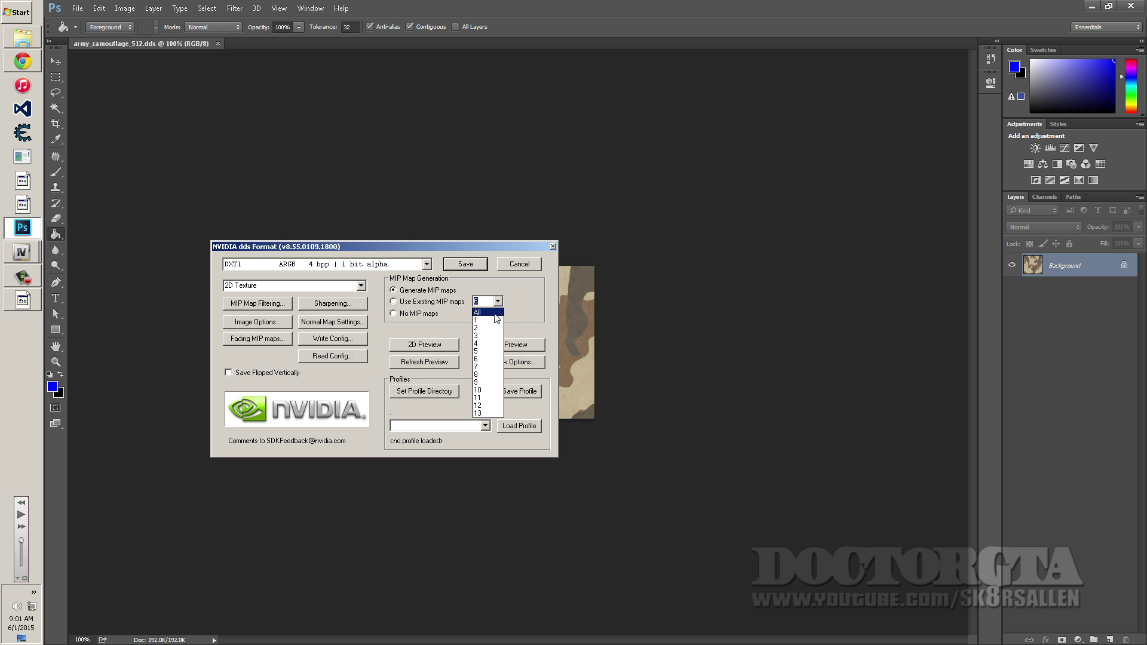
left_click(476, 285)
Step: Compare the format and mipmap levels of army_camouflage_512 in the OpenIV texture editor and in Texture Toolkit
left_click(20, 258)
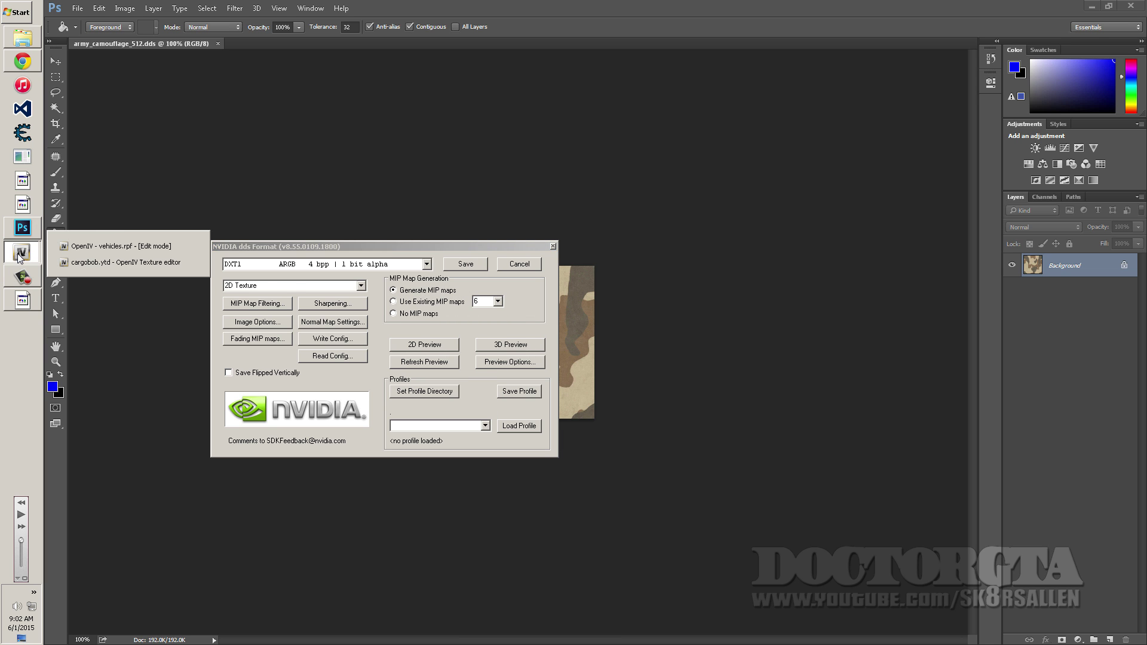
left_click(94, 266)
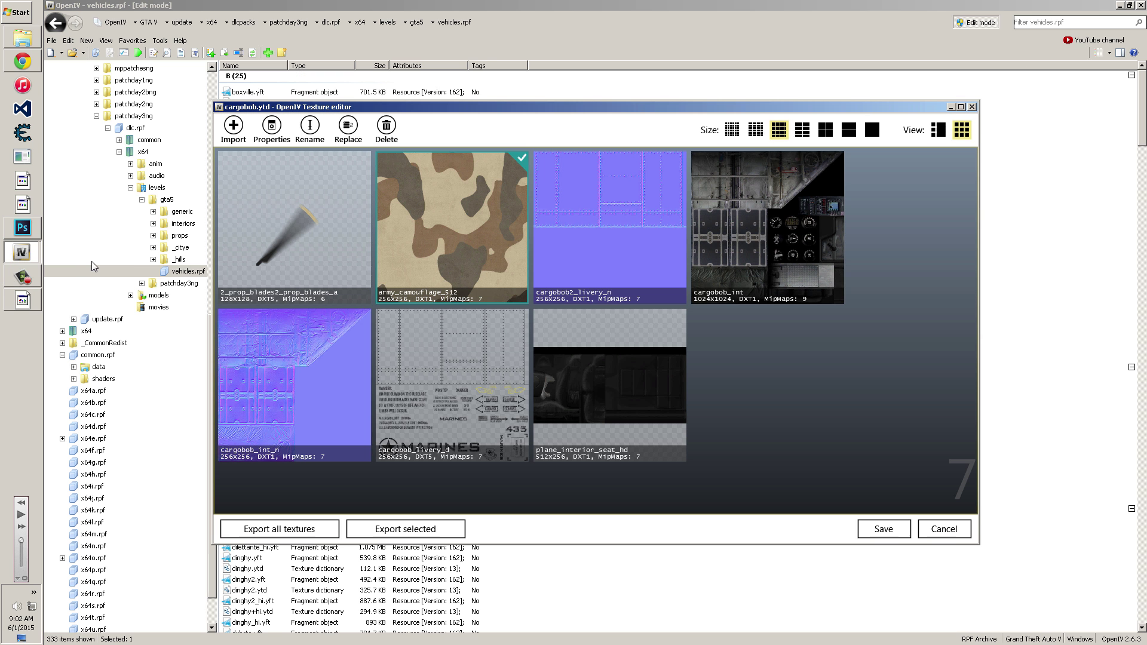
left_click(23, 304)
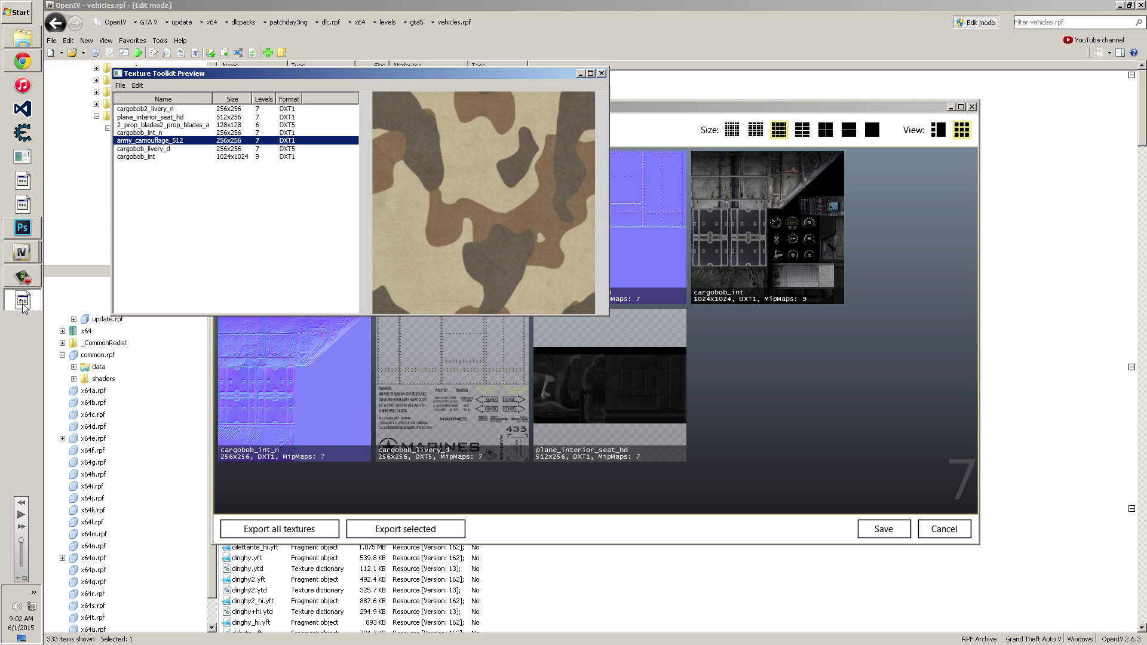
Step: Return to Photoshop and save the camouflage texture as DXT1 ARGB 4 bpp, 1 bit alpha, with 7 generated MIP maps
left_click(22, 228)
left_click(497, 302)
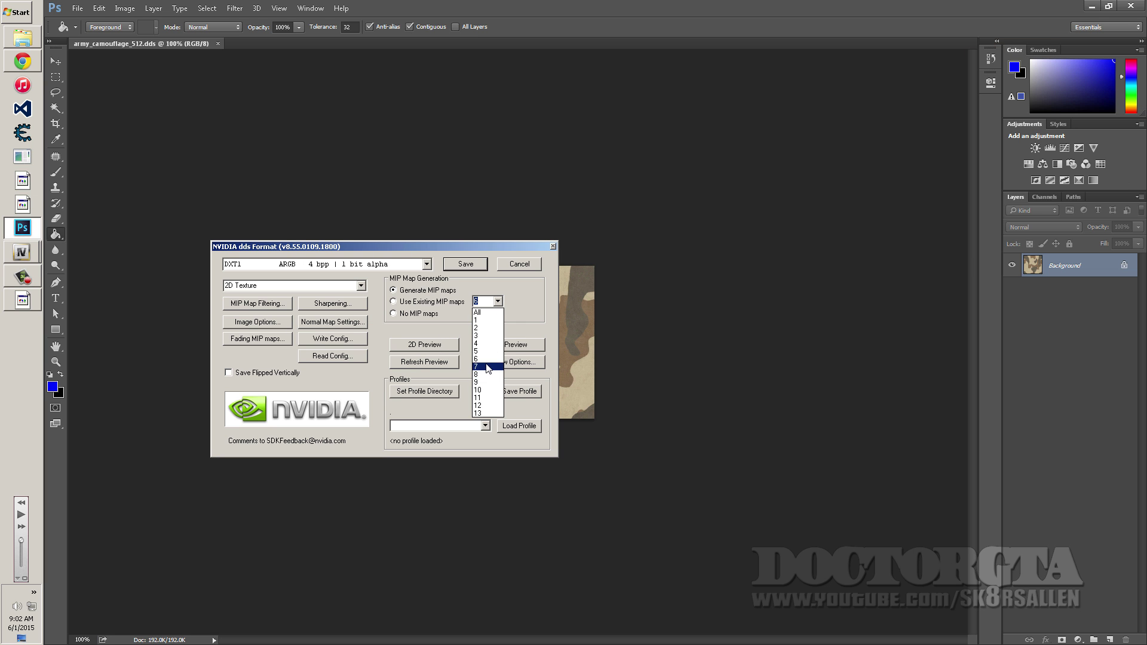
left_click(487, 366)
left_click(427, 264)
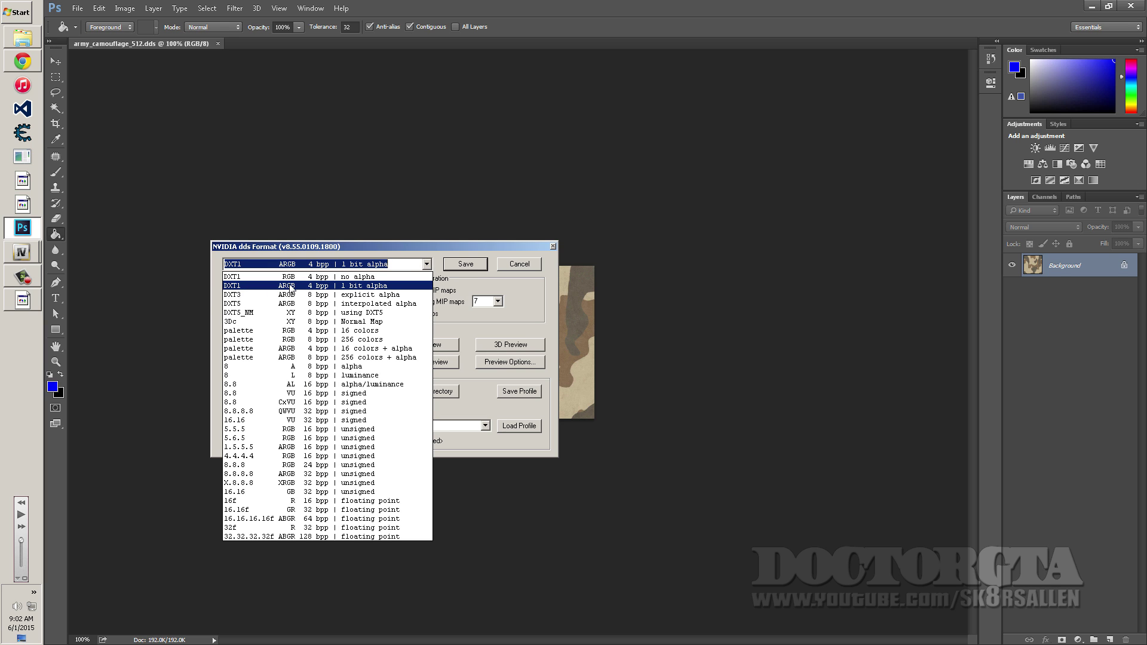
left_click(362, 286)
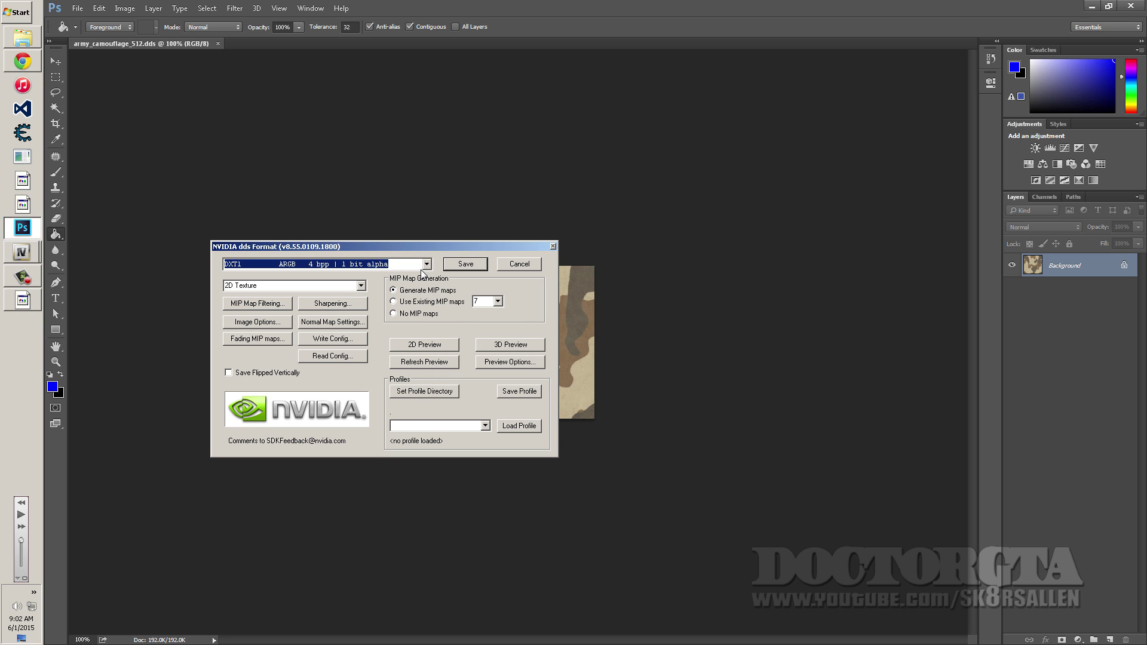
left_click(465, 263)
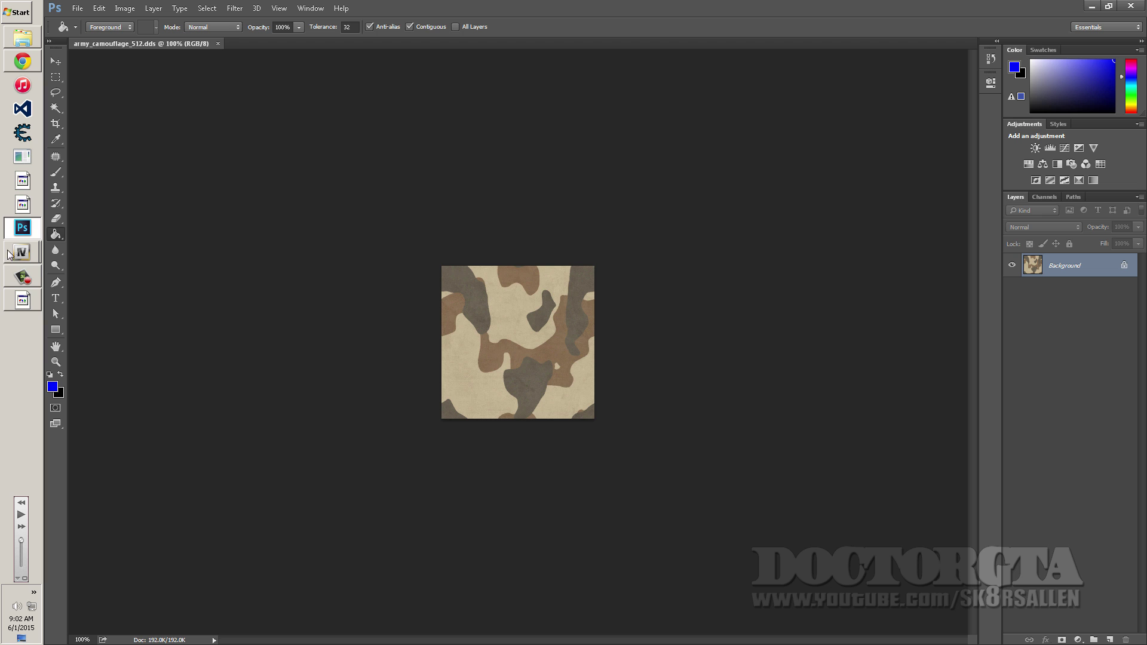
Step: Start saving over army_camouflage_512.dds on the Desktop again and try the DXT5 ARGB 8 bpp interpolated alpha format
mouse_move(18, 253)
left_click(120, 262)
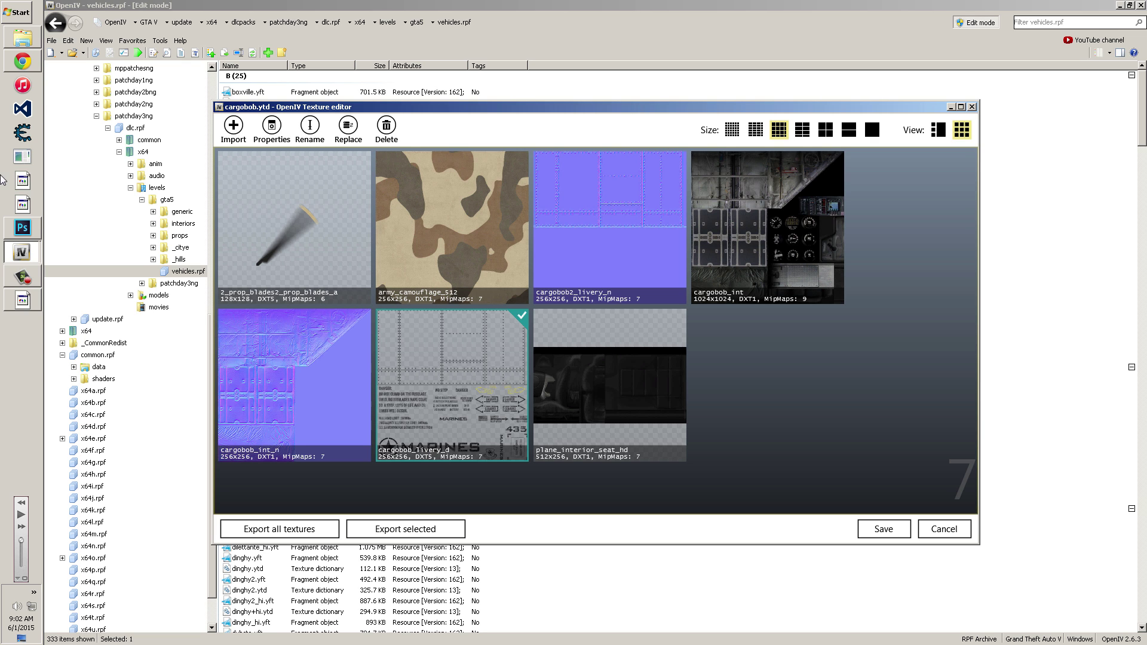
left_click(20, 230)
left_click(76, 9)
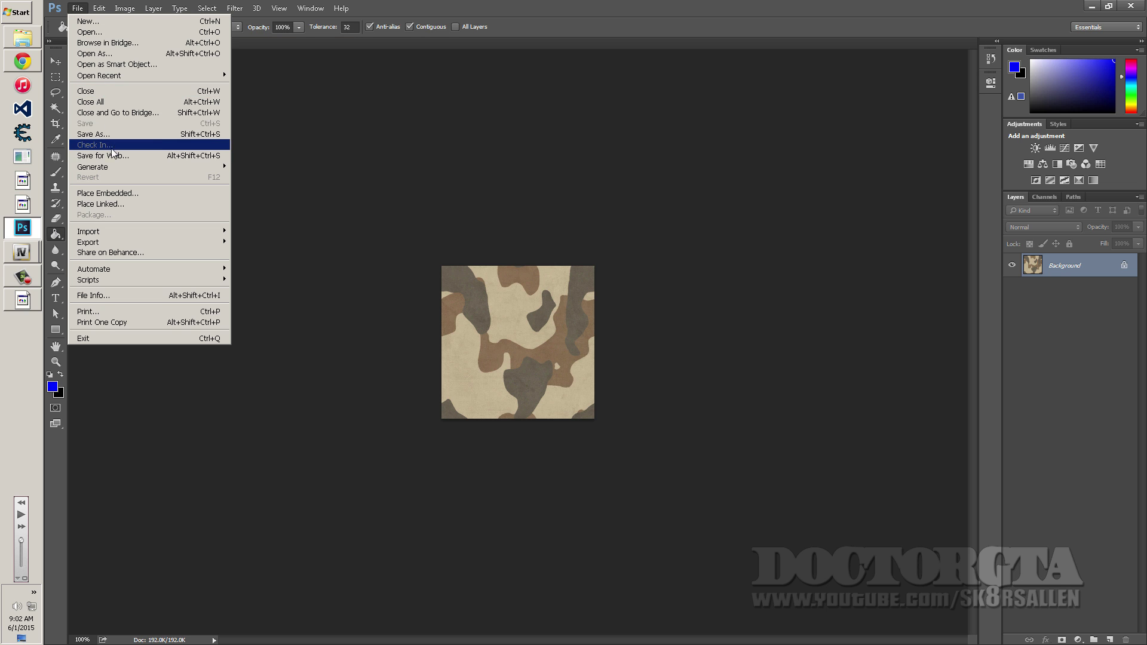
left_click(93, 133)
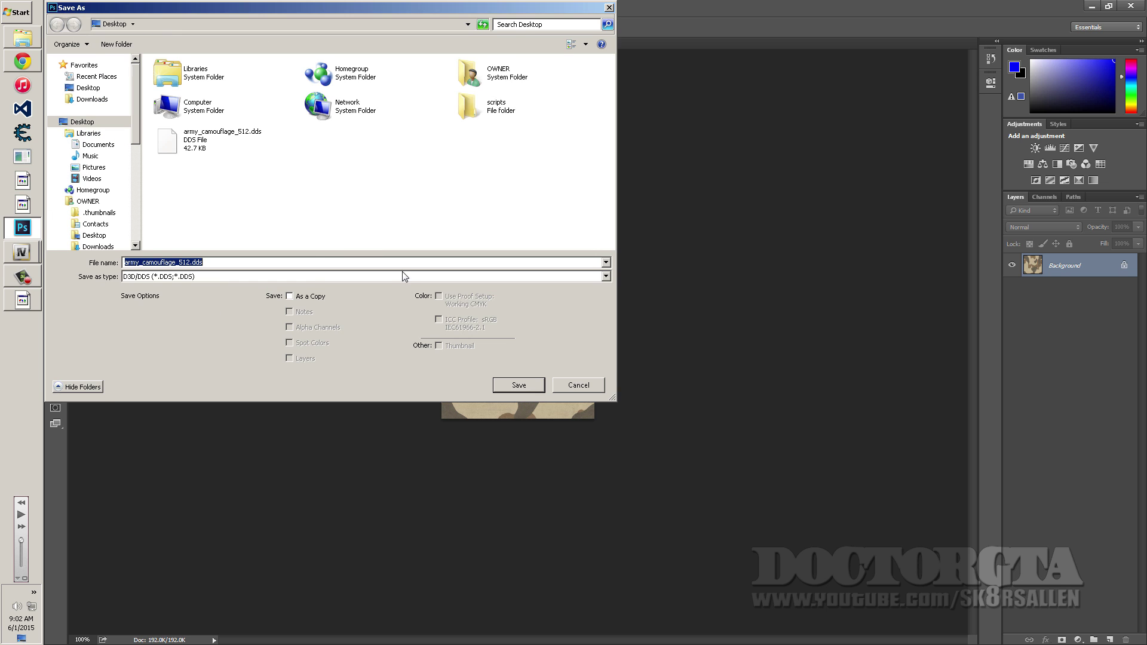
left_click(500, 385)
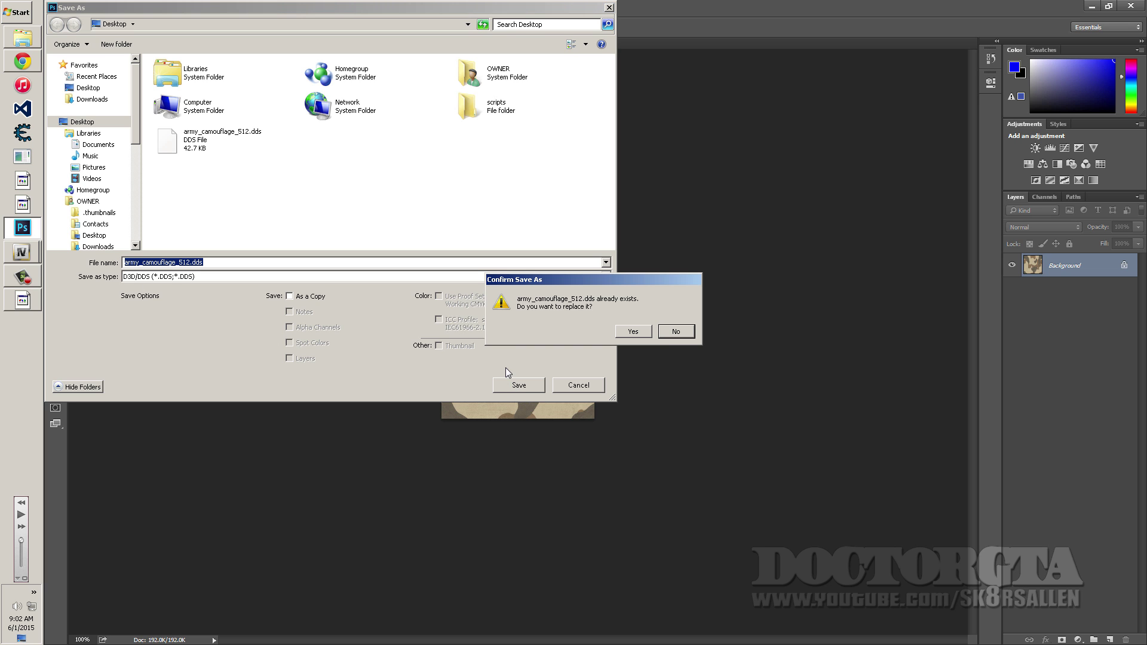
left_click(633, 331)
left_click(627, 166)
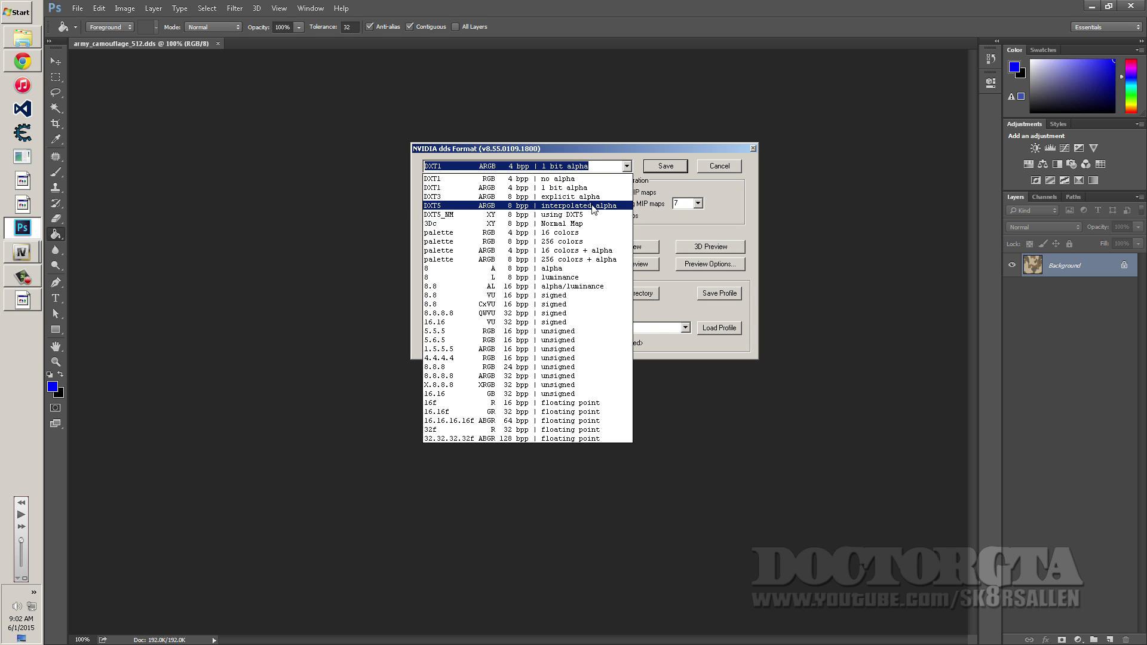
left_click(544, 207)
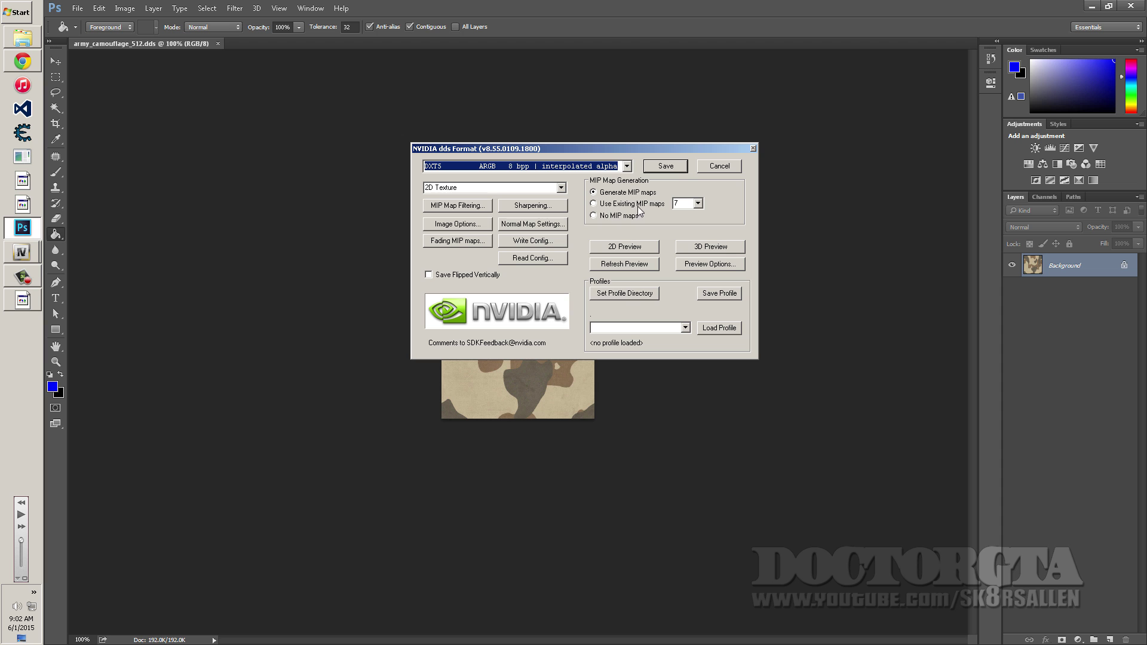
Step: Compare cargobob_livery_d's format and MipMaps in the OpenIV texture editor with Photoshop's DDS options, and cancel the DDS save
left_click(21, 253)
left_click(95, 266)
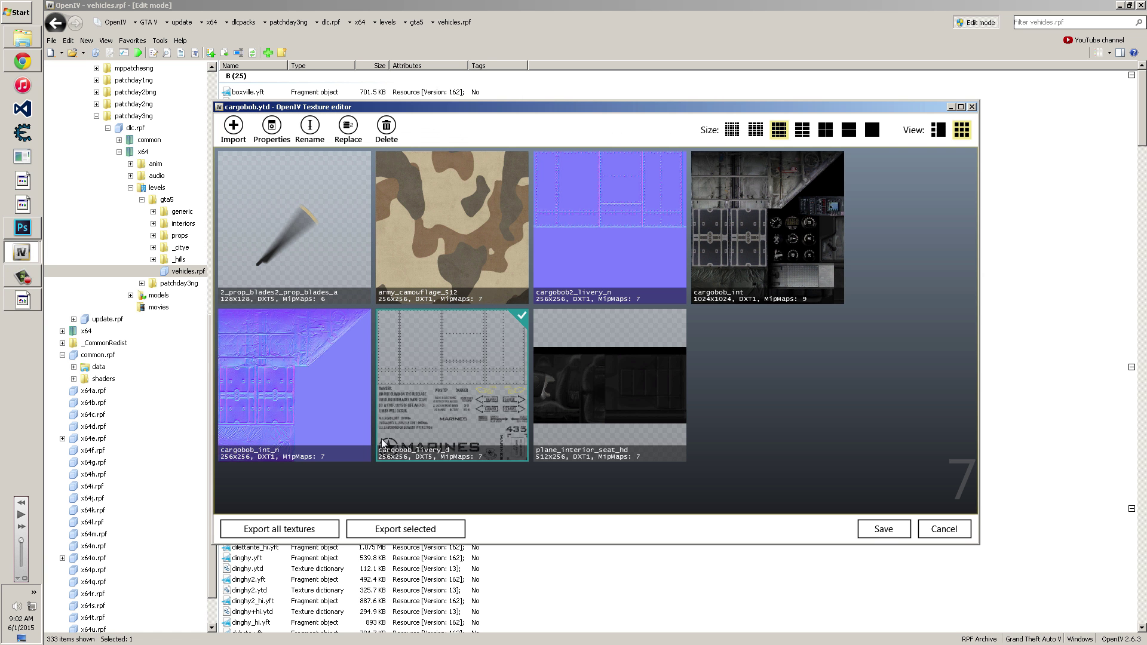
left_click(22, 227)
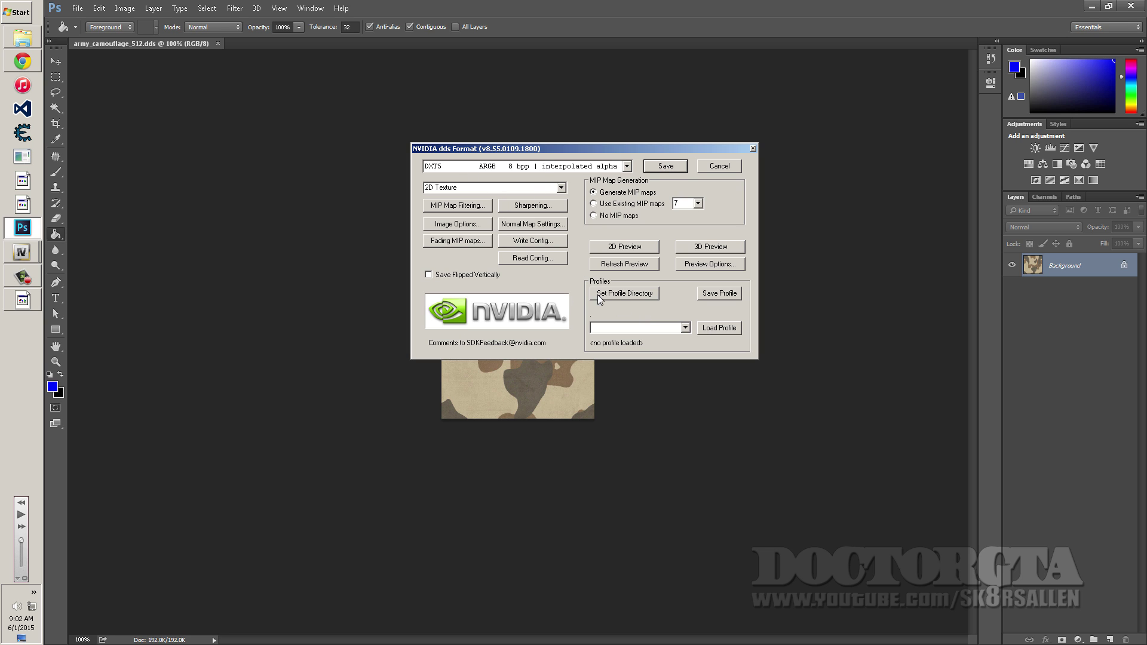
left_click(26, 252)
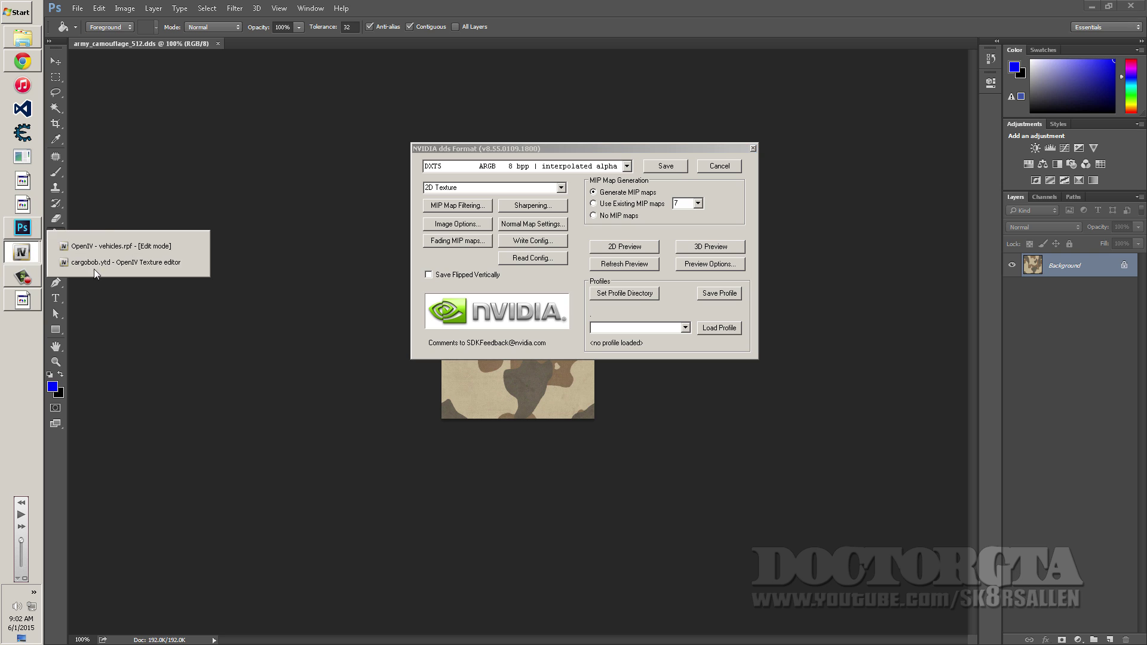
left_click(97, 264)
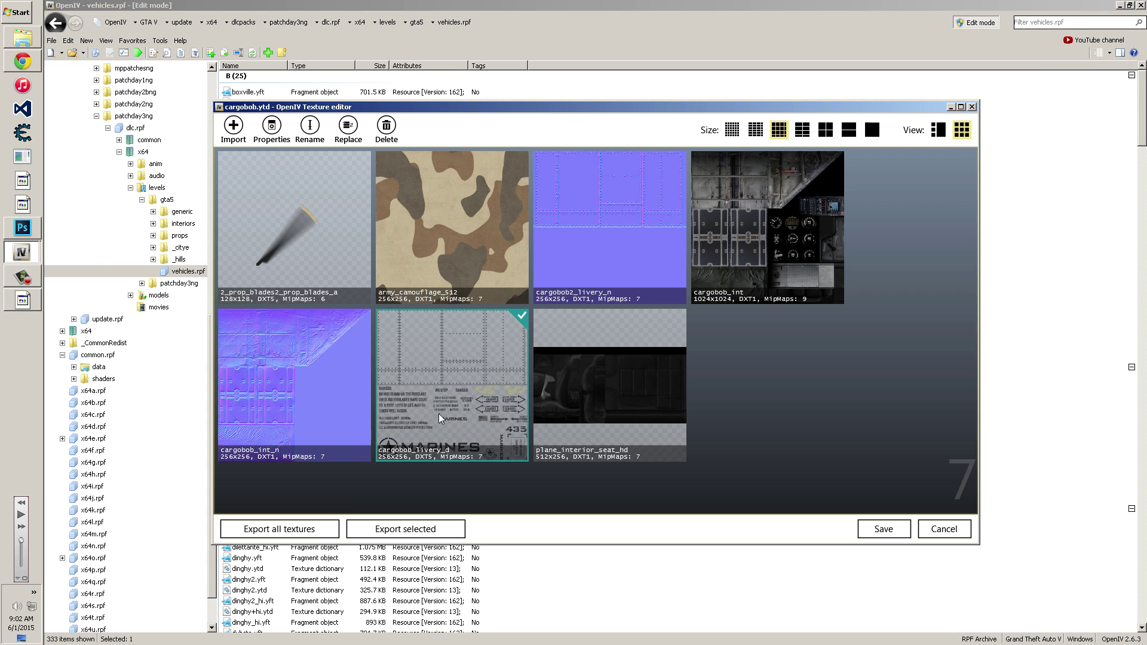
left_click(26, 233)
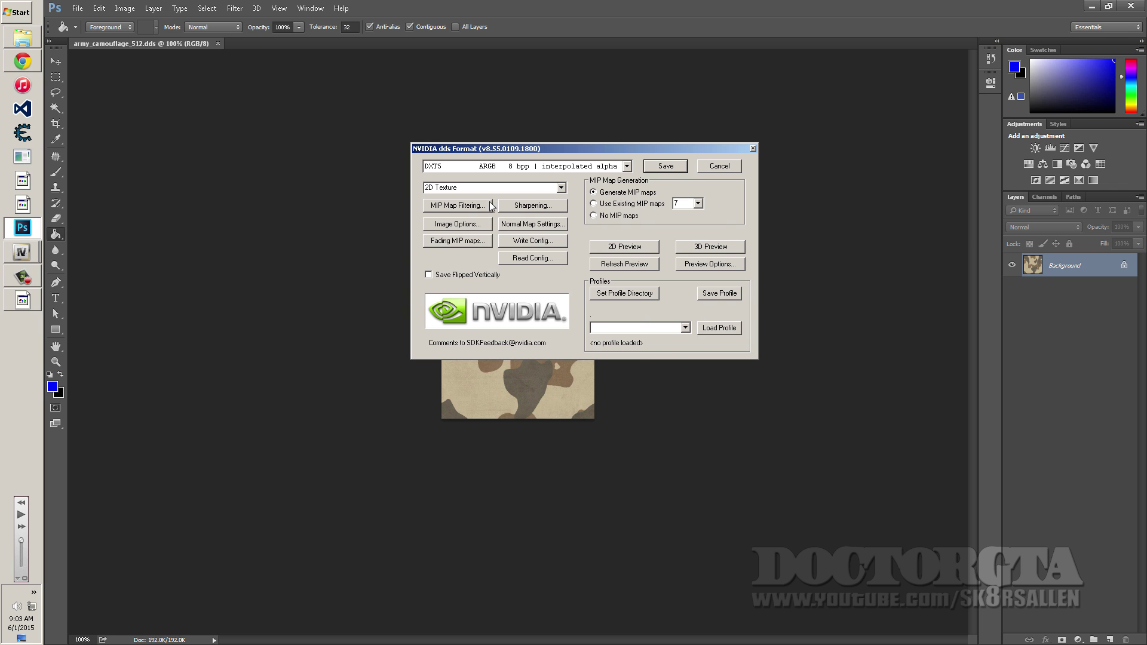
left_click(626, 167)
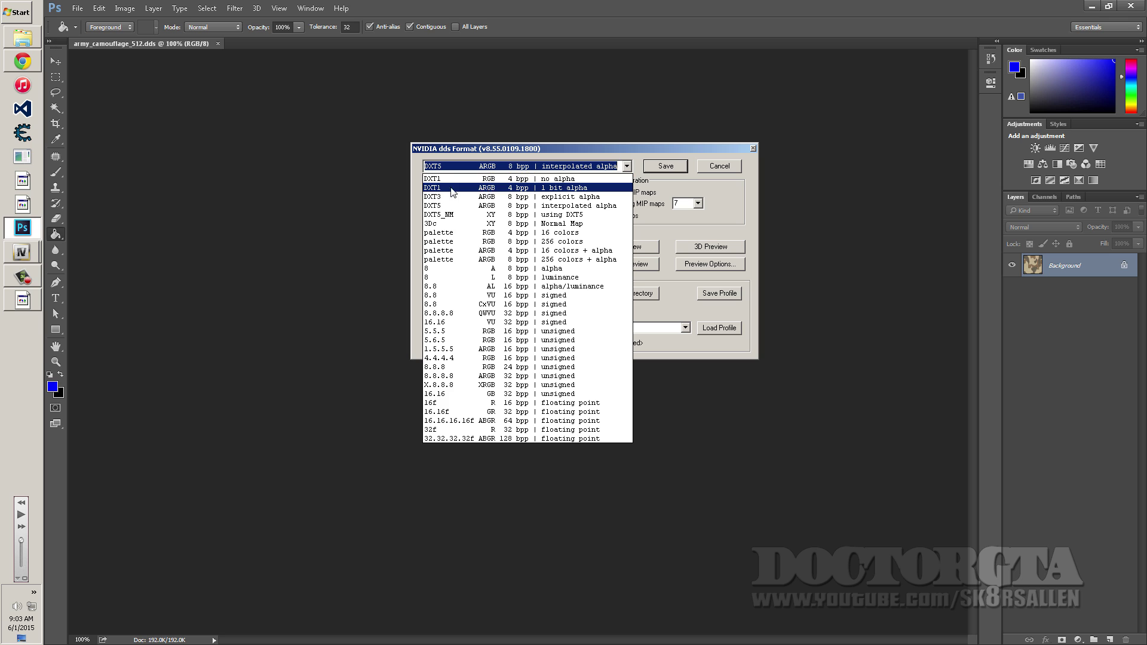
left_click(699, 179)
left_click(719, 168)
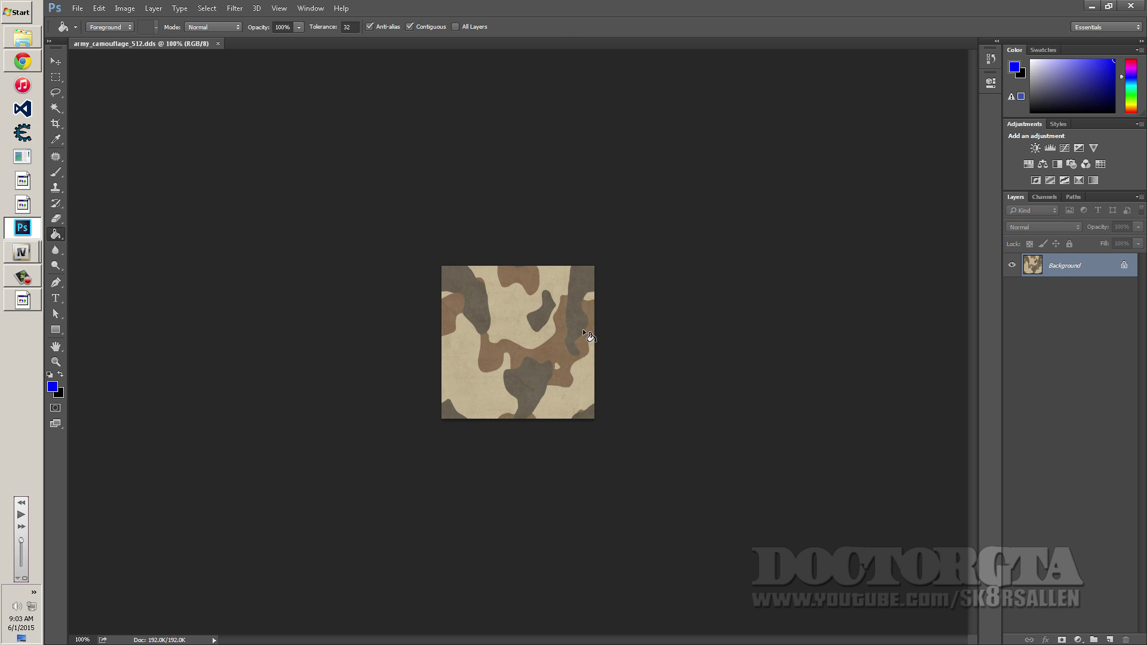
Step: Close Photoshop and save cargobob.ytd in the OpenIV texture editor
left_click(1130, 7)
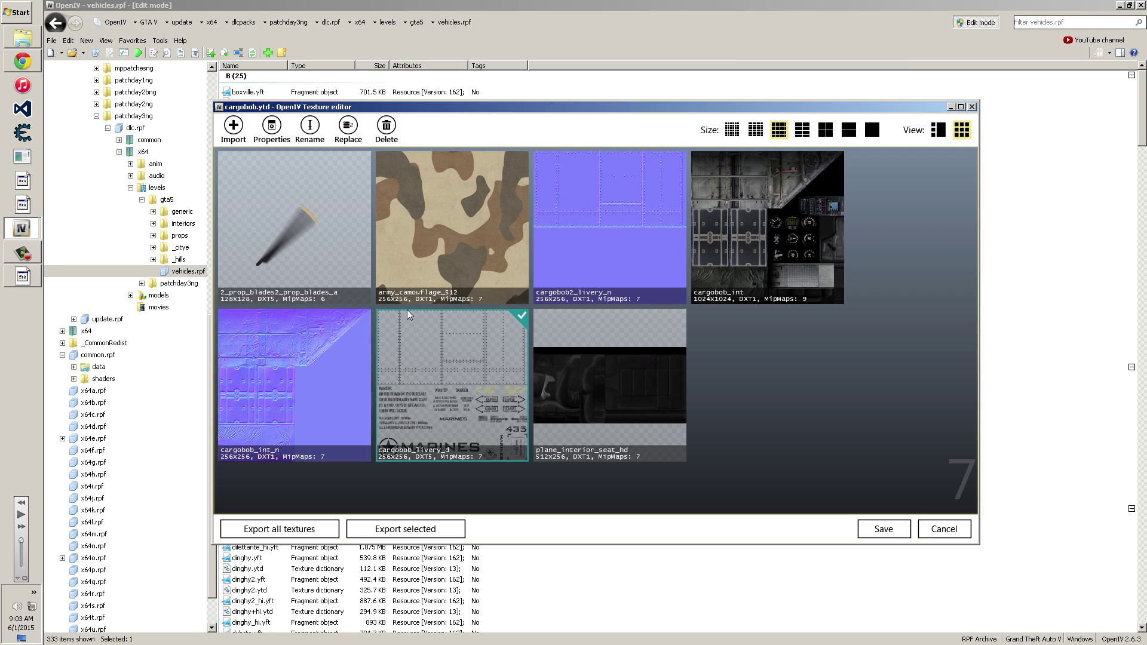
left_click(884, 529)
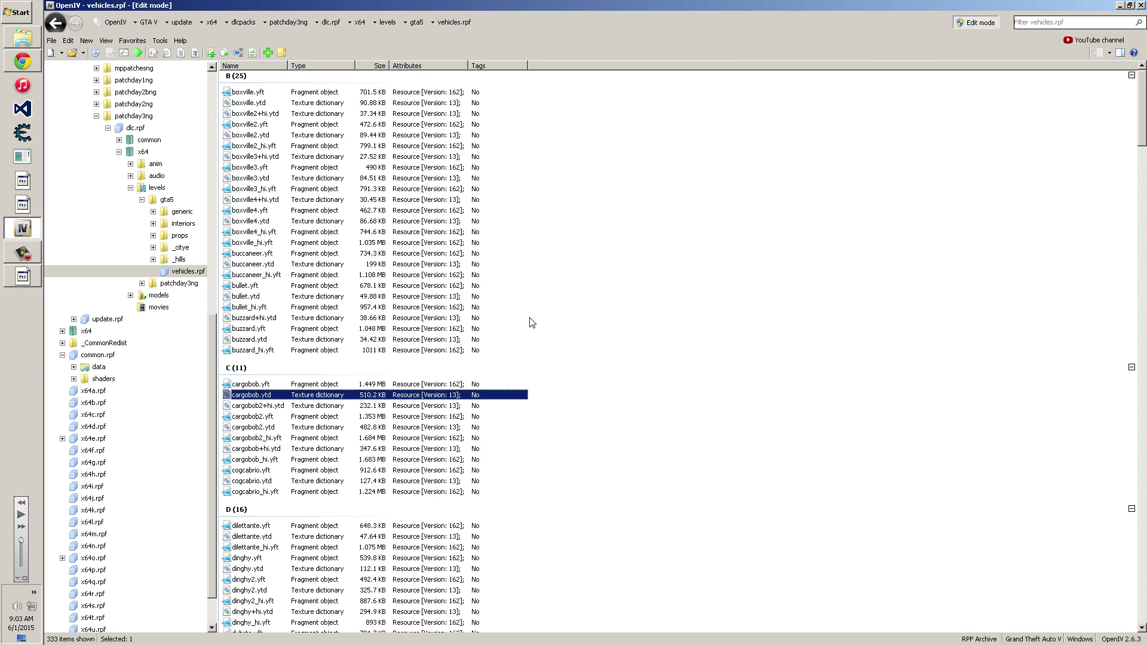
Step: Switch to Texture Toolkit, import army_camouflage_512.dds from the Desktop over the existing camouflage texture, and save the texture dictionary
left_click(22, 278)
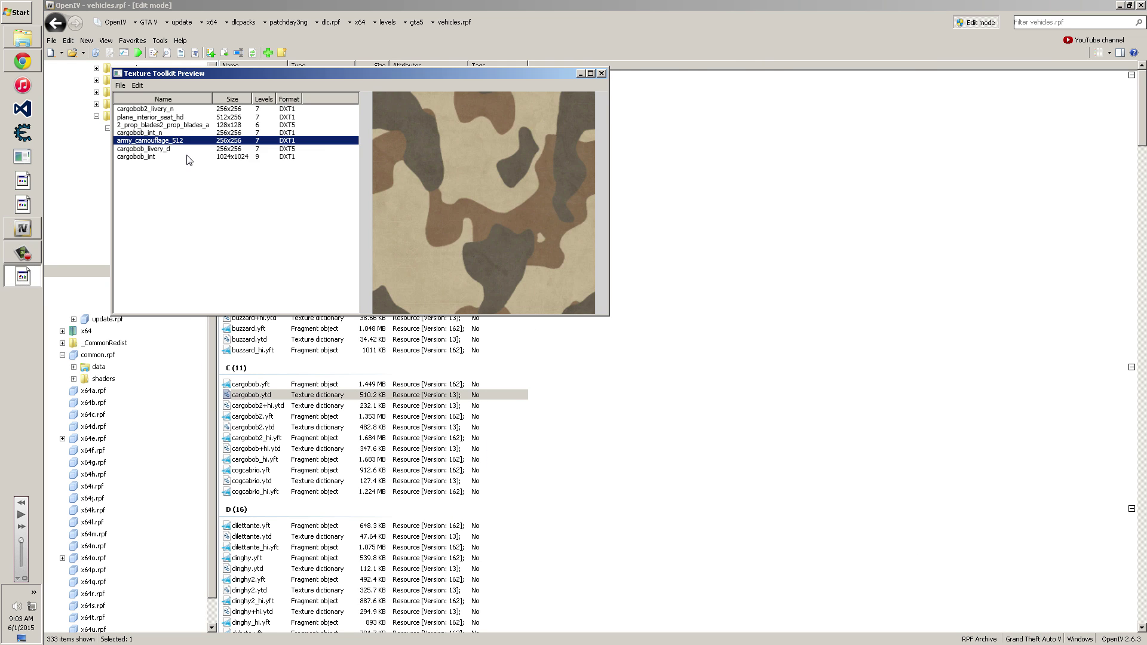
left_click(139, 86)
left_click(149, 97)
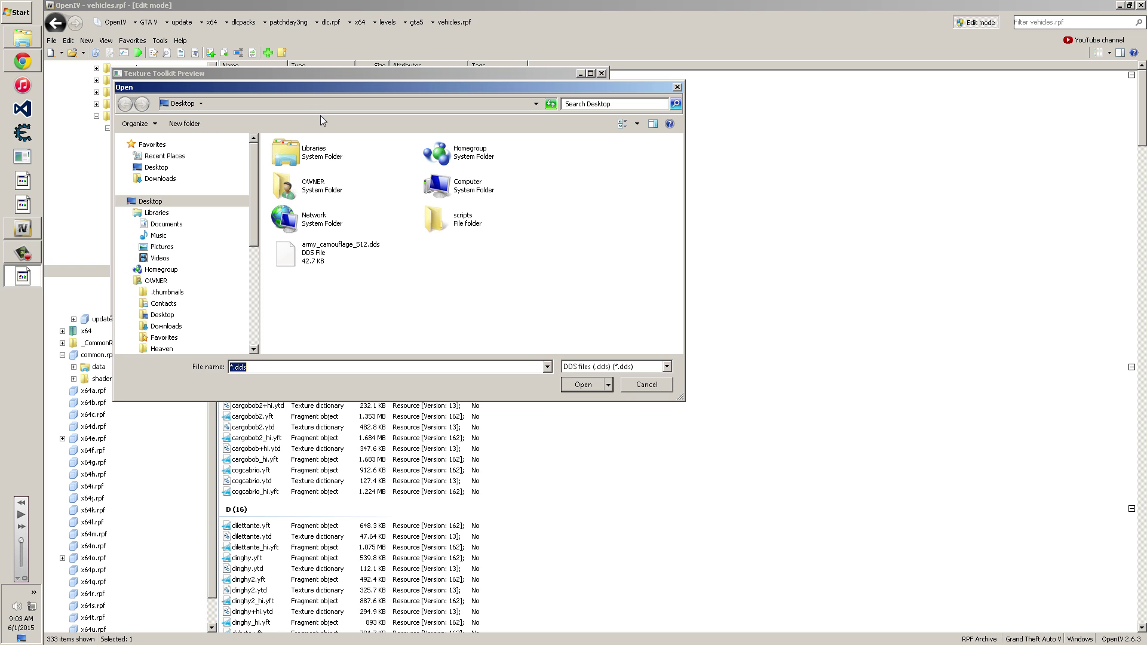
left_click_drag(293, 89, 610, 218)
left_click(634, 381)
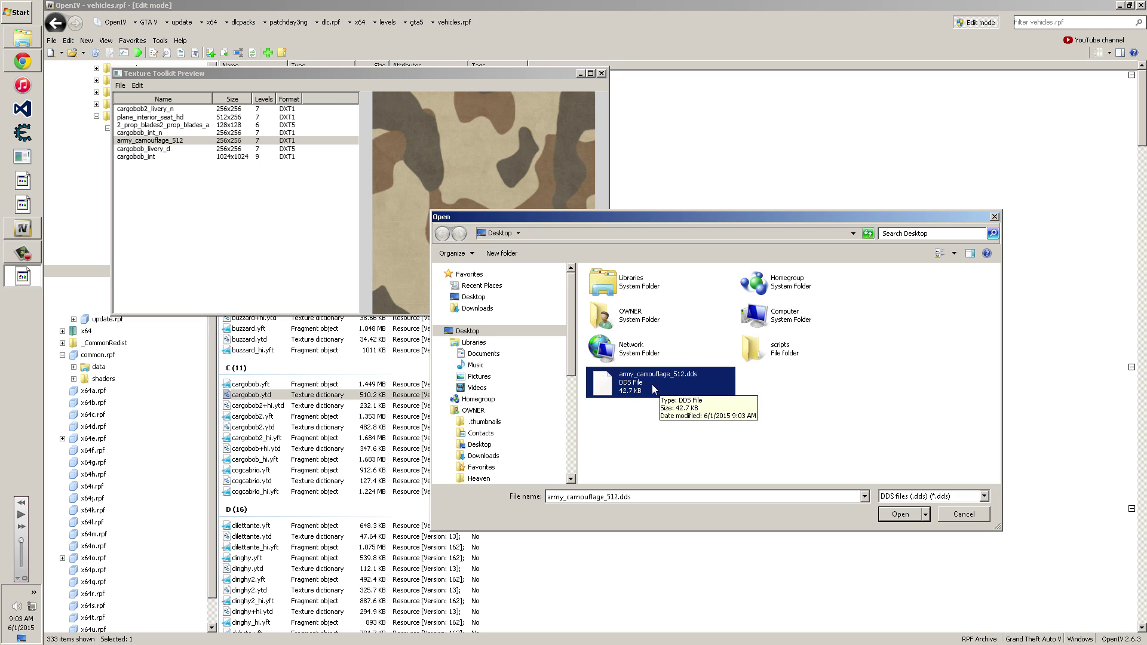
double_click(660, 391)
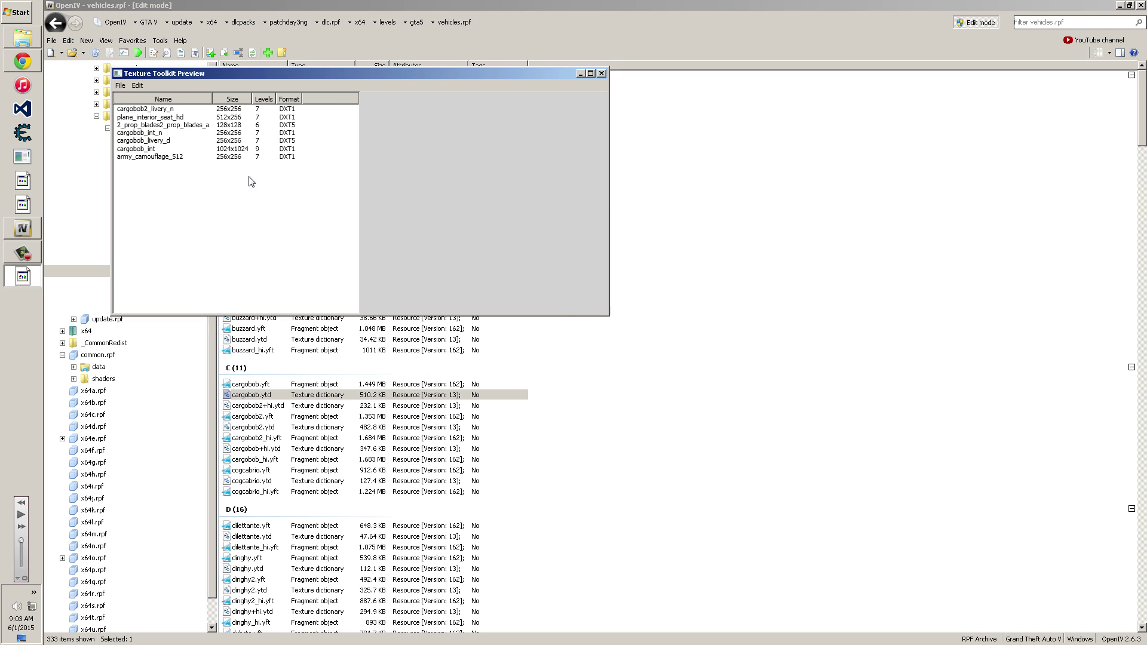
left_click(186, 158)
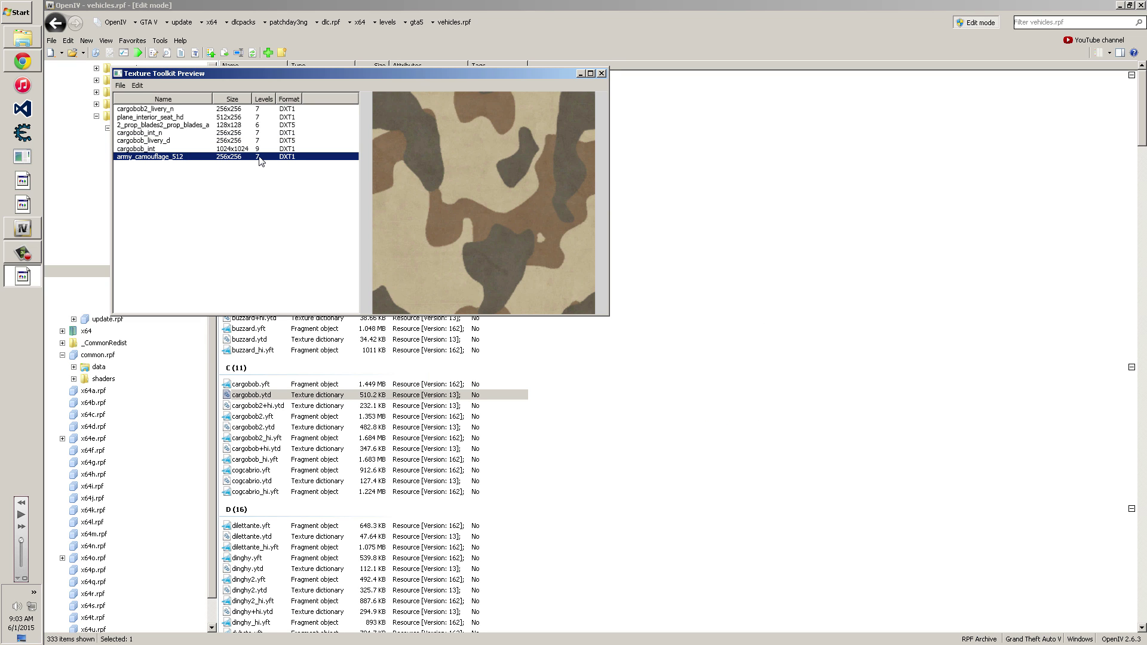
left_click(120, 86)
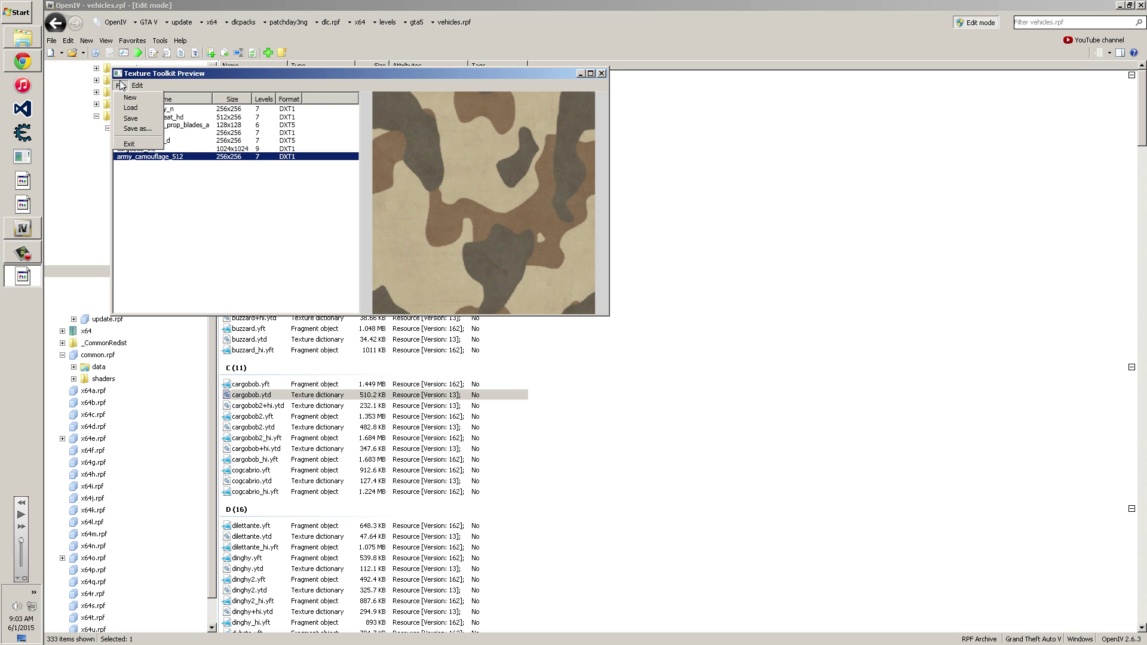
left_click(133, 119)
Step: Launch Photoshop, open army_camouflage_512.dds using default sizes, and fill several brown, grey and beige camouflage patches with blue
key("super")
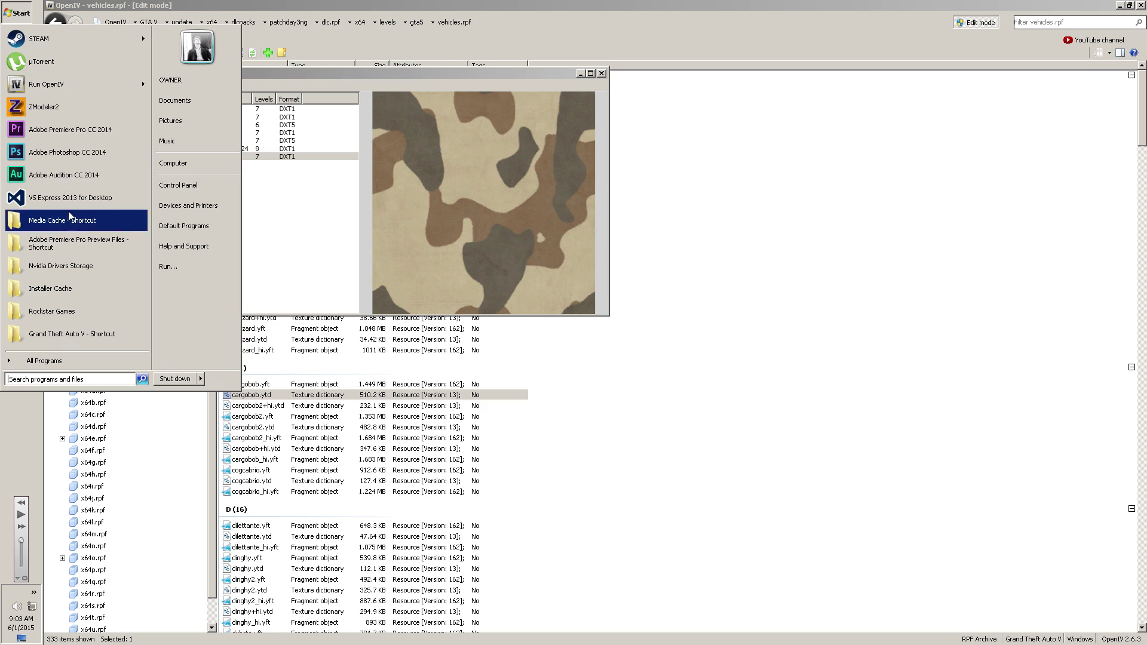
left_click(81, 154)
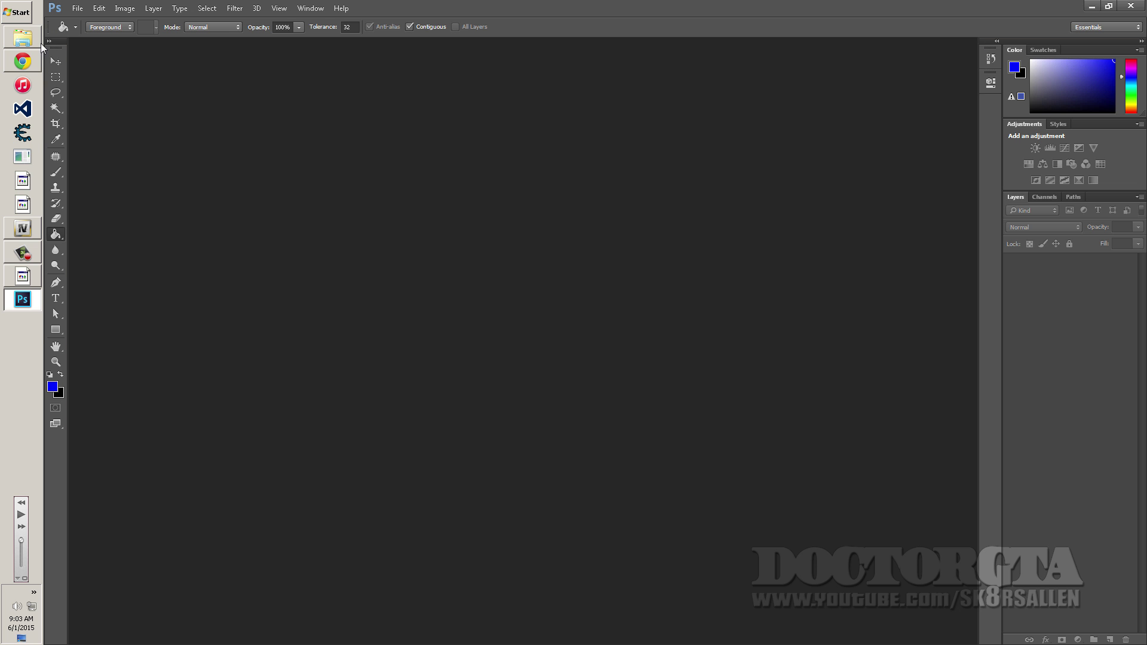
left_click(77, 8)
left_click(107, 42)
double_click(262, 169)
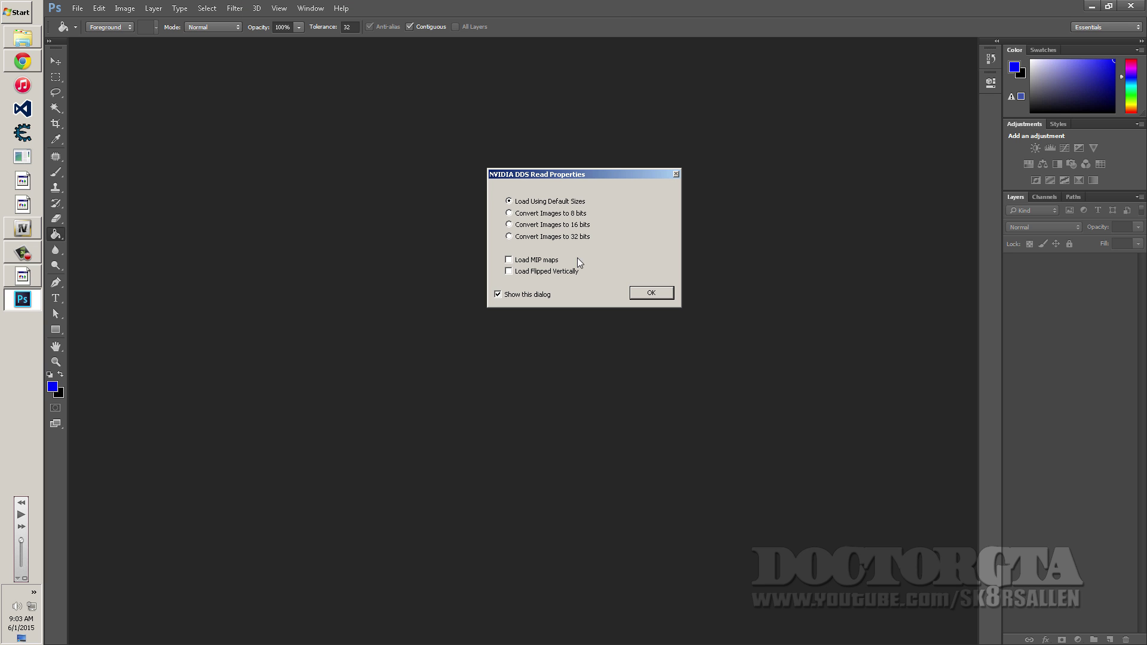
left_click(642, 298)
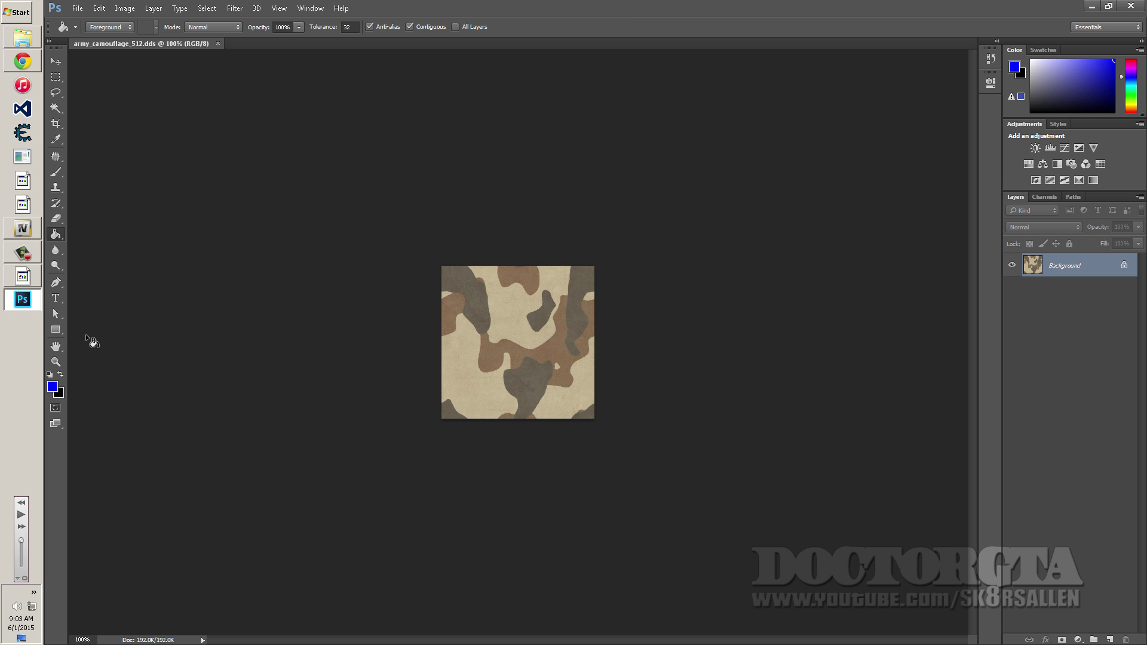
left_click(520, 364)
left_click(553, 284)
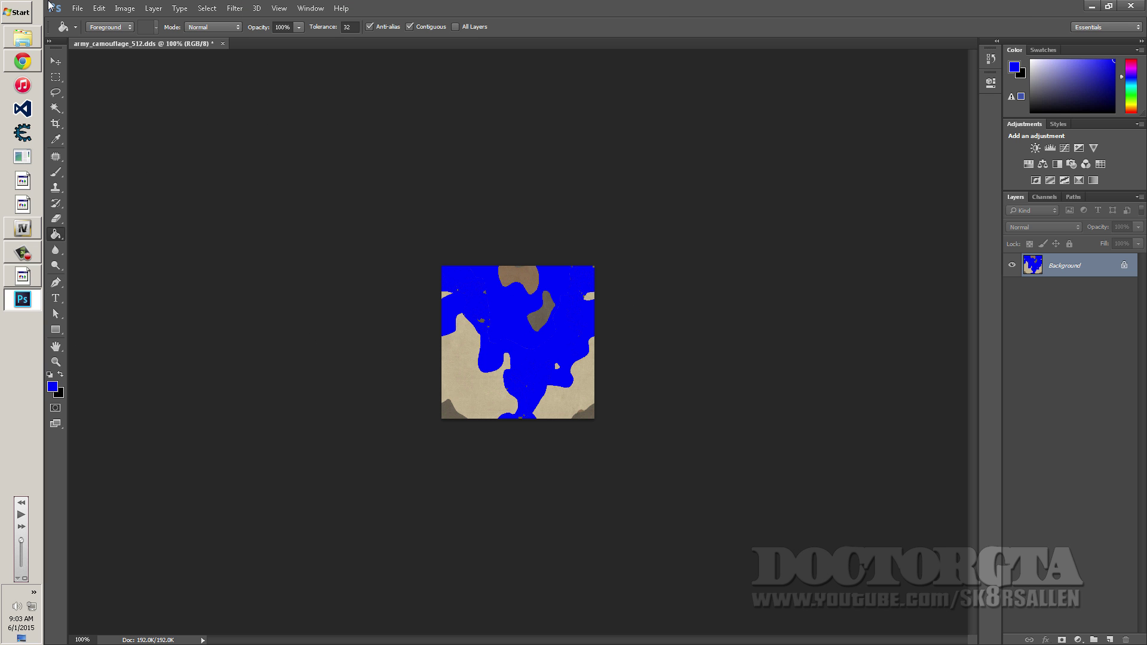
Step: Save the blue texture over army_camouflage_512.dds on the Desktop in D3D/DDS format as DXT1 ARGB, 1 bit alpha, with 7 generated MIP maps
left_click(82, 9)
left_click(96, 133)
left_click(455, 275)
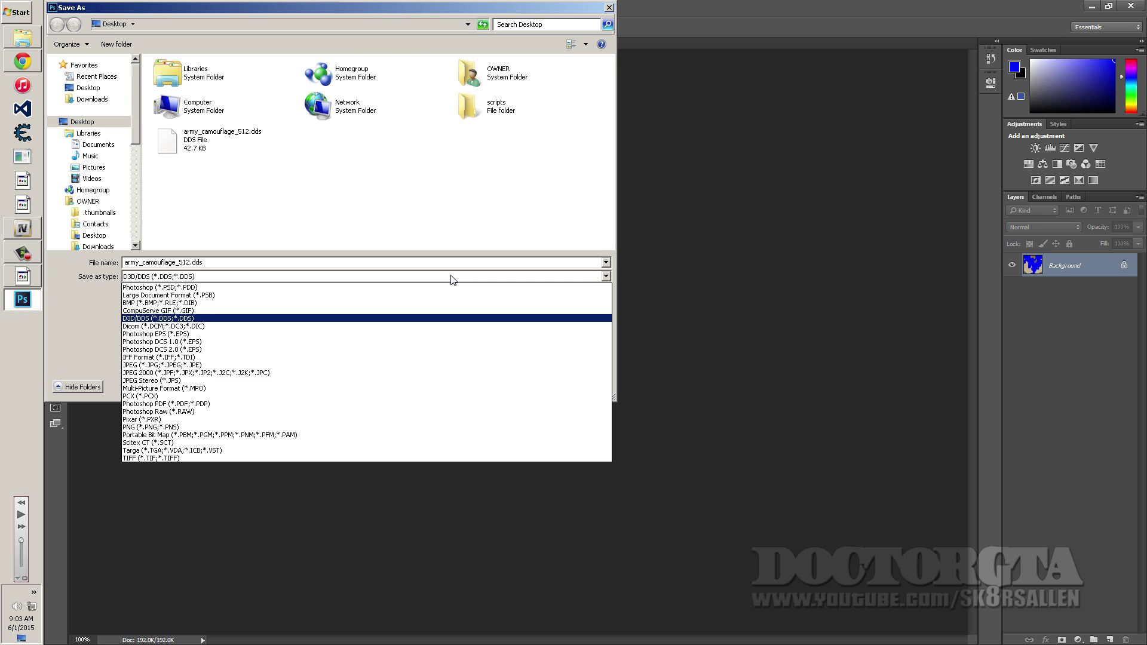
left_click(206, 263)
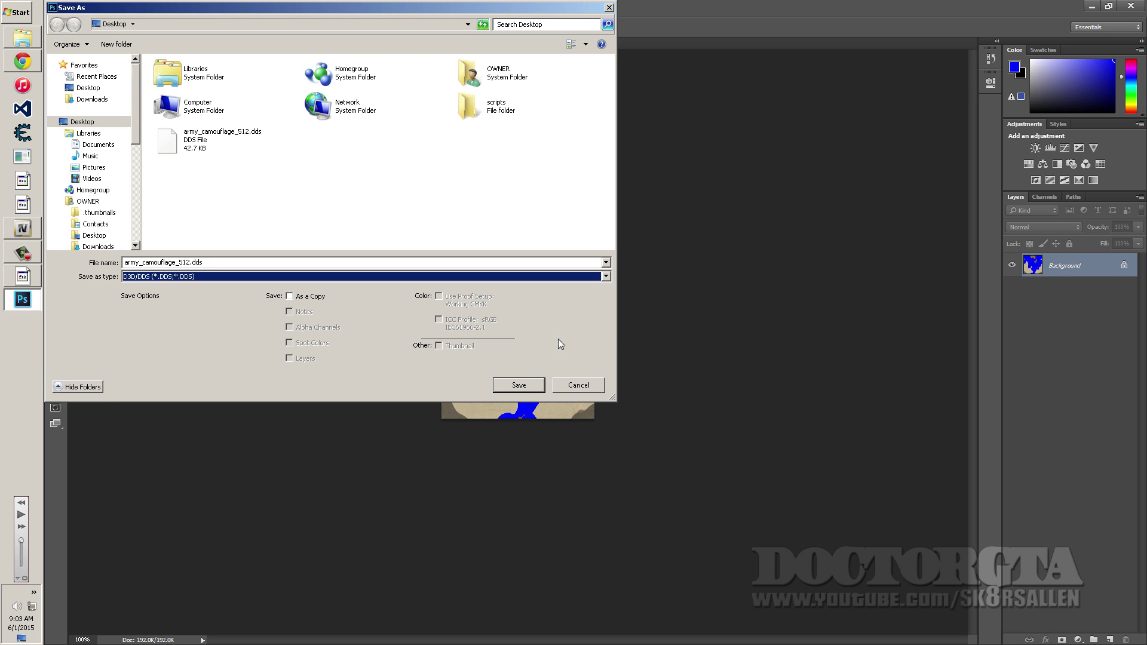
left_click(533, 388)
left_click(633, 331)
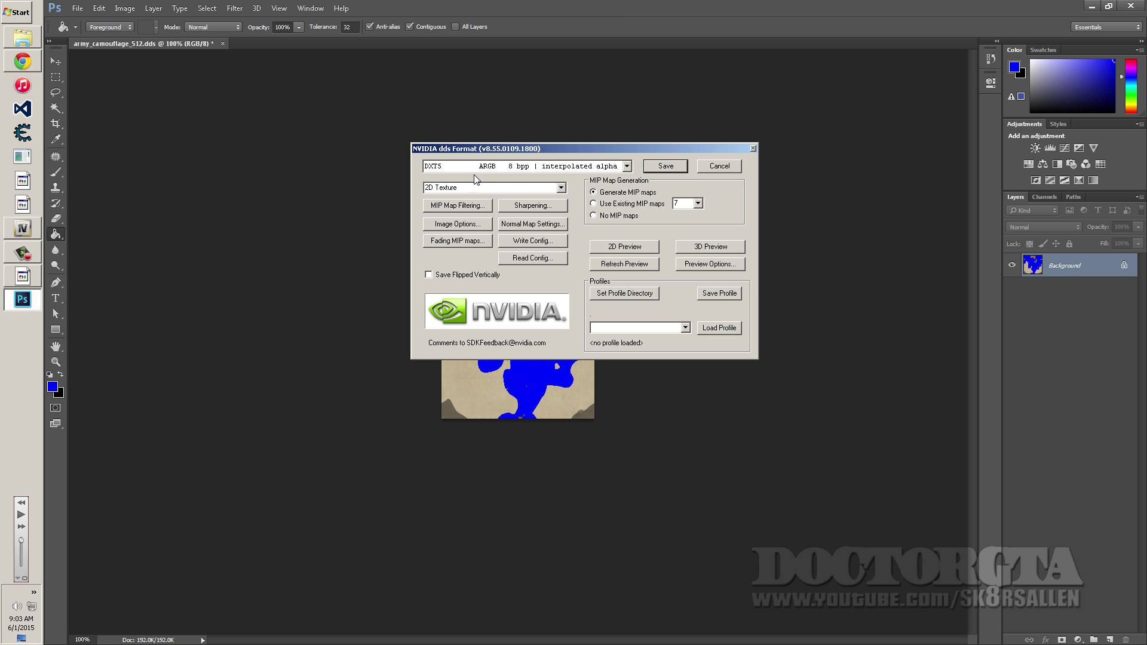
left_click(489, 170)
left_click(626, 166)
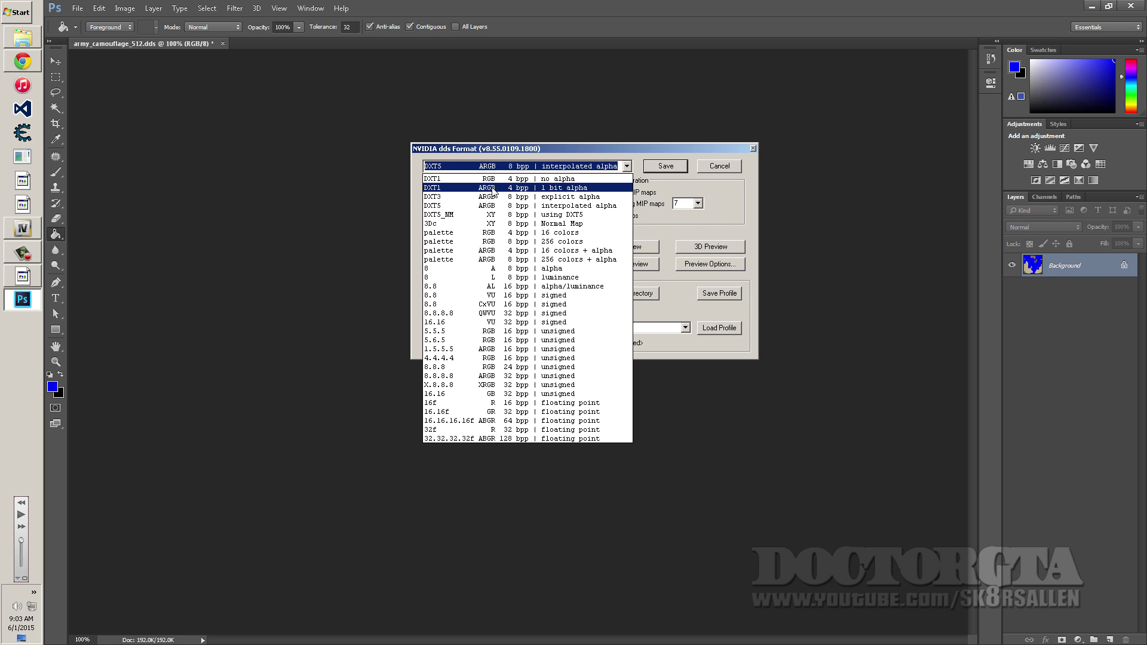
left_click(554, 198)
left_click(672, 170)
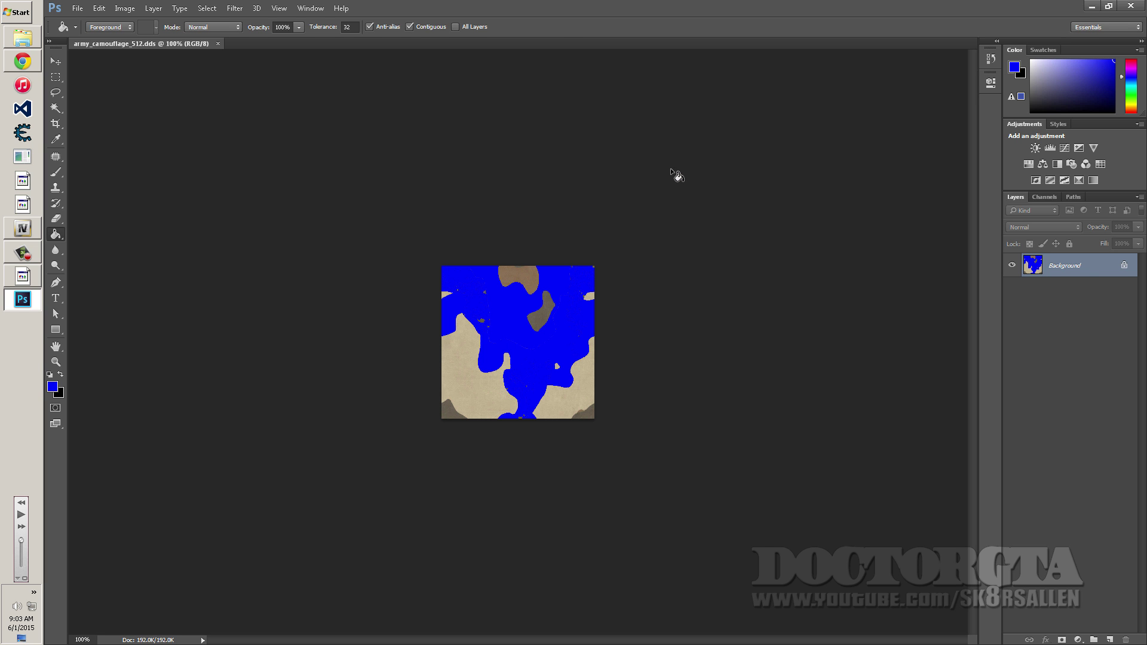
Step: Switch to Texture Toolkit and import army_camouflage_512.dds from the Desktop over the selected army_camouflage_512 texture
left_click(23, 278)
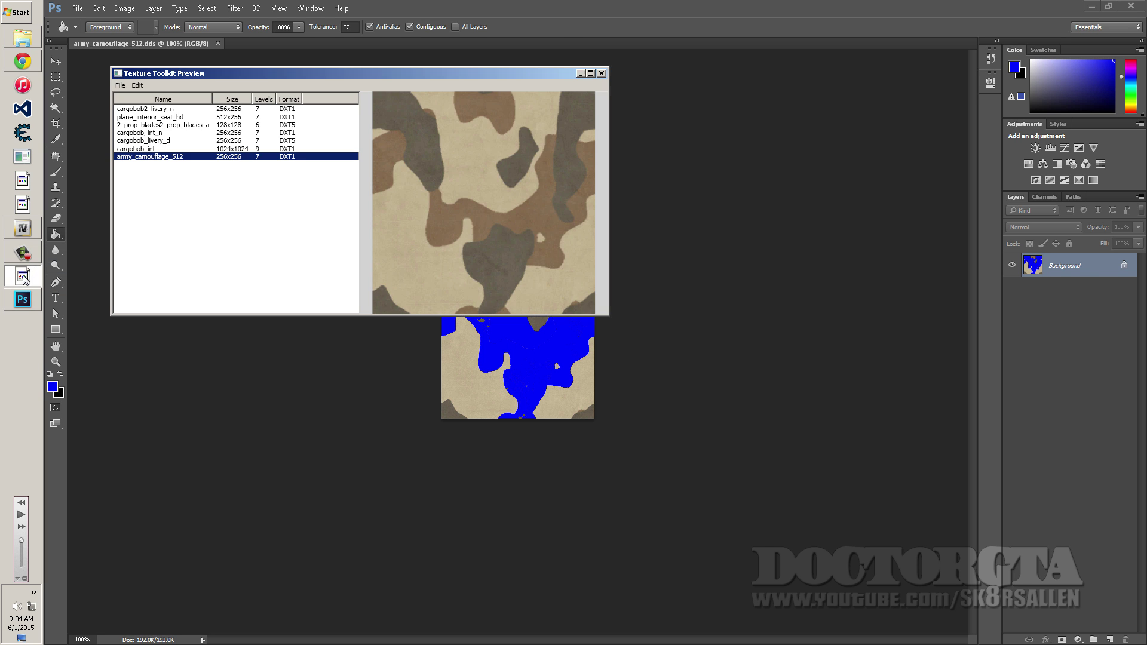
left_click(137, 85)
left_click(149, 118)
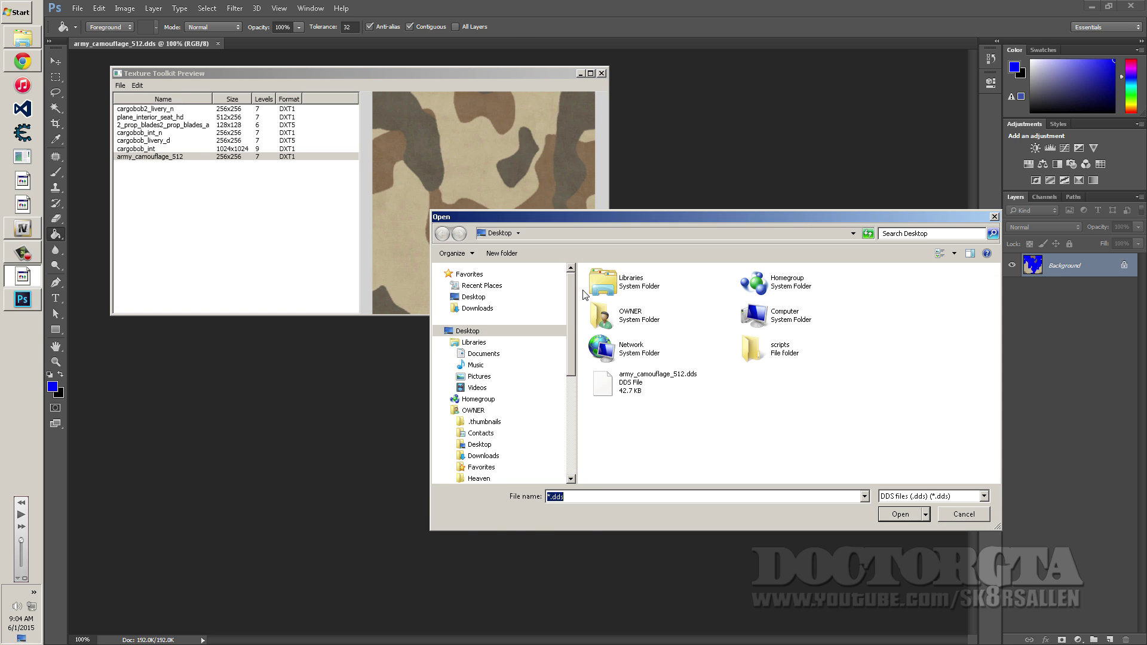
double_click(633, 388)
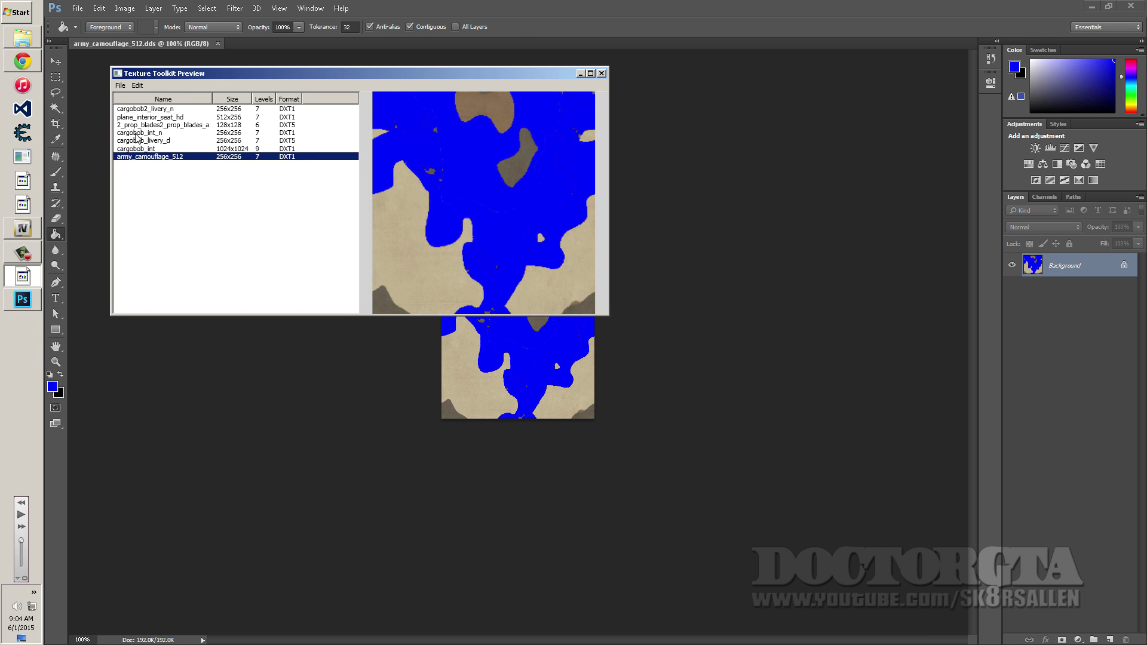
Step: Save the texture dictionary with the blue camouflage, close Texture Toolkit, and return to OpenIV
left_click(138, 85)
left_click(129, 121)
left_click(602, 73)
key("alt+Tab")
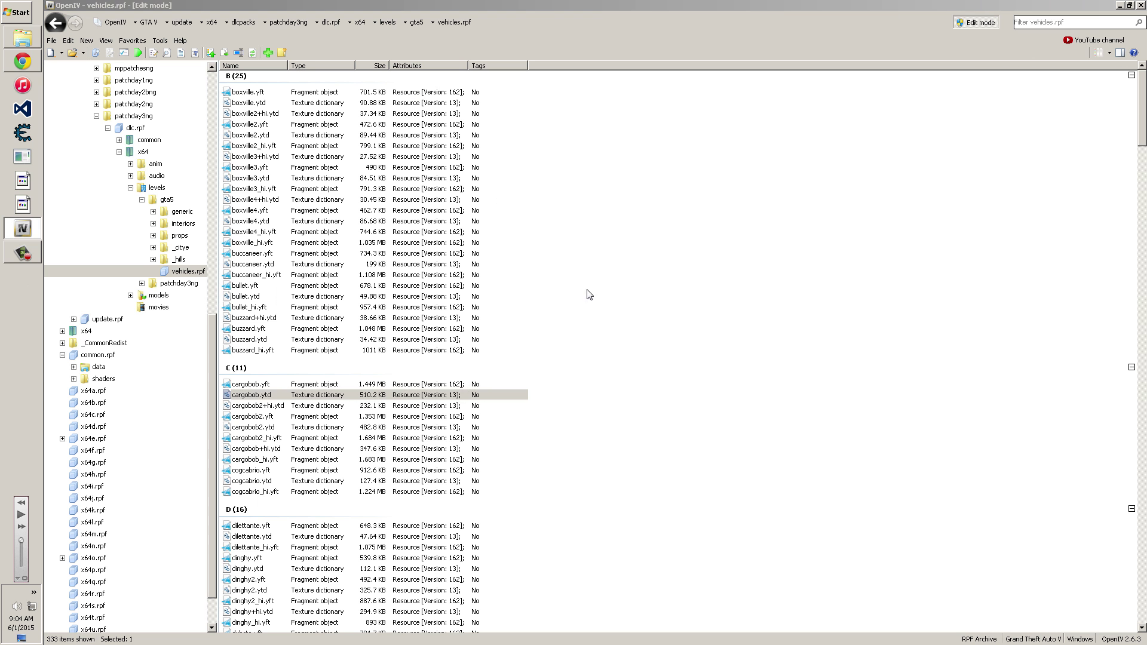
Step: Add army_camouflage_512.dds from the Desktop to the vehicles.rpf archive
left_click(267, 396)
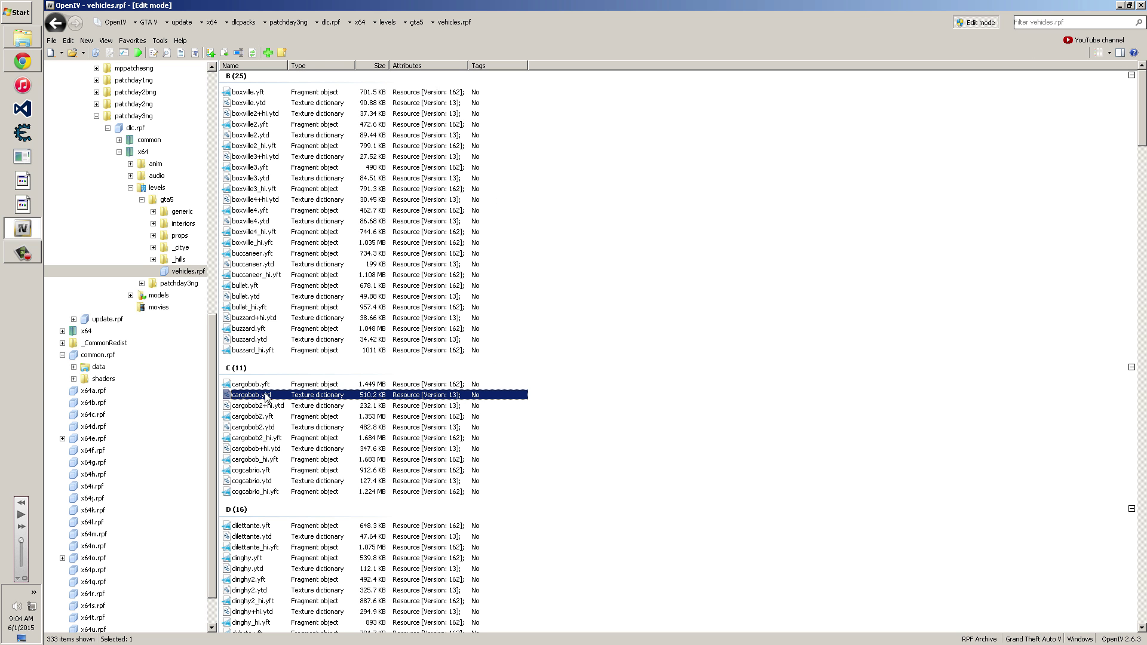
left_click(269, 53)
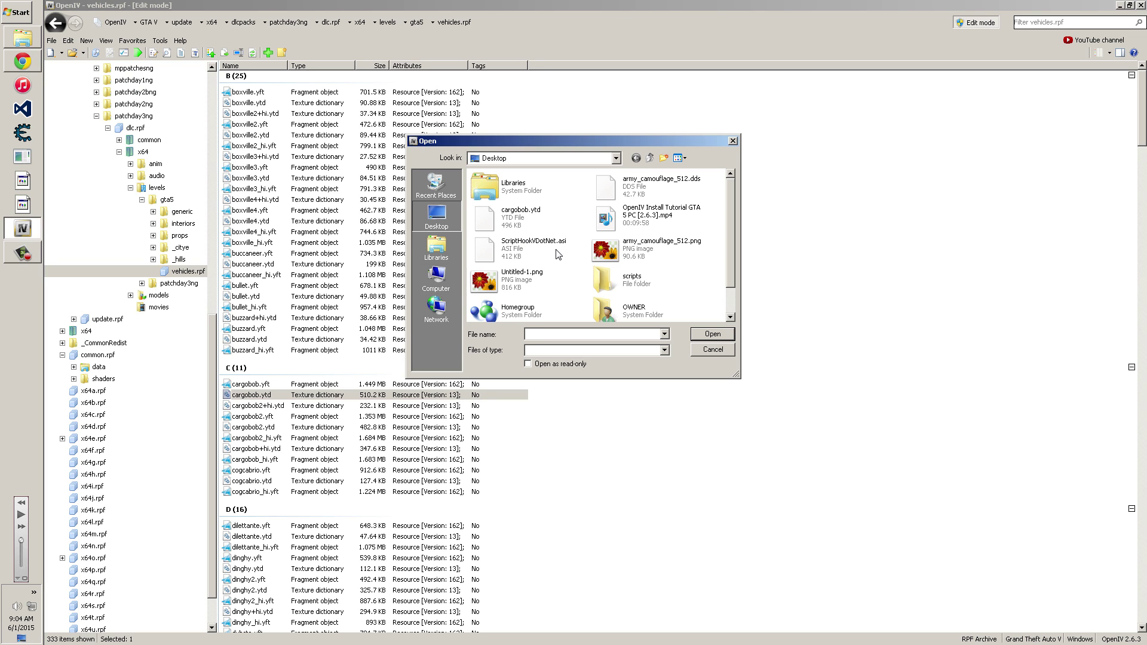
left_click(660, 187)
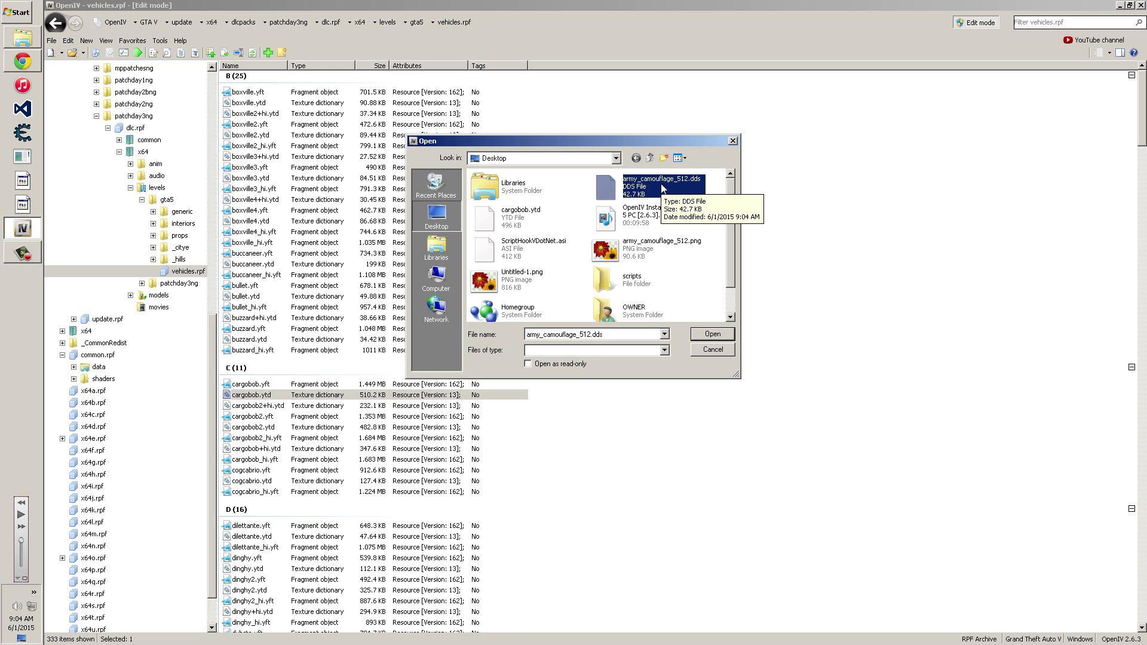
double_click(661, 189)
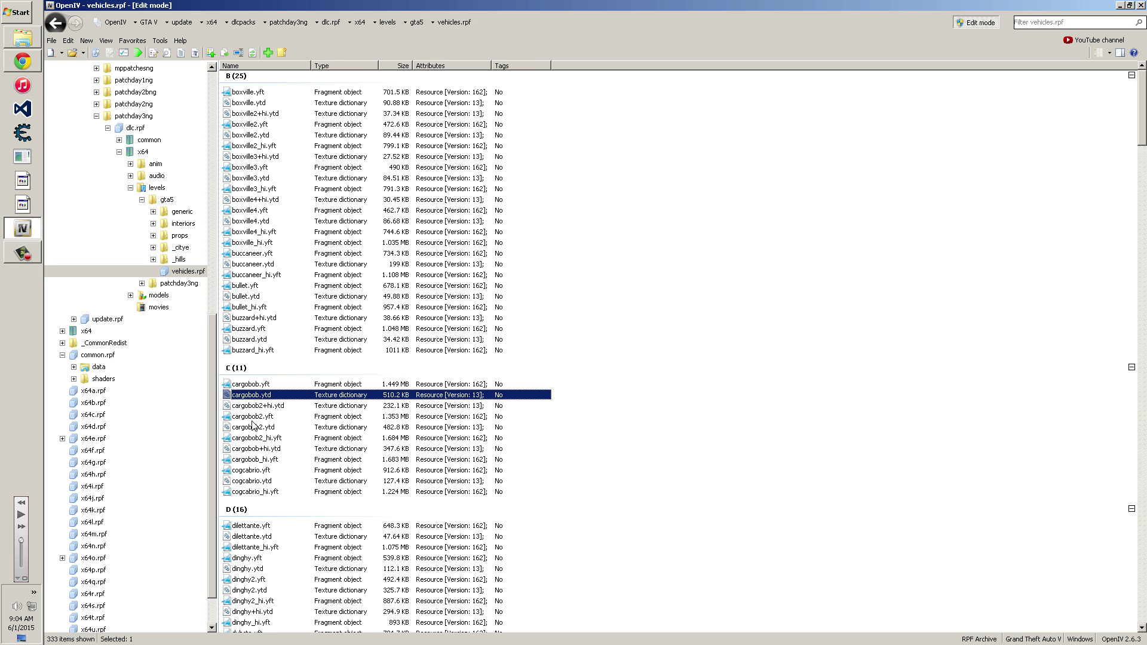
Step: Import cargobob.ytd from the Desktop over the existing file in vehicles.rpf and check its camouflage in the texture editor
left_click(252, 52)
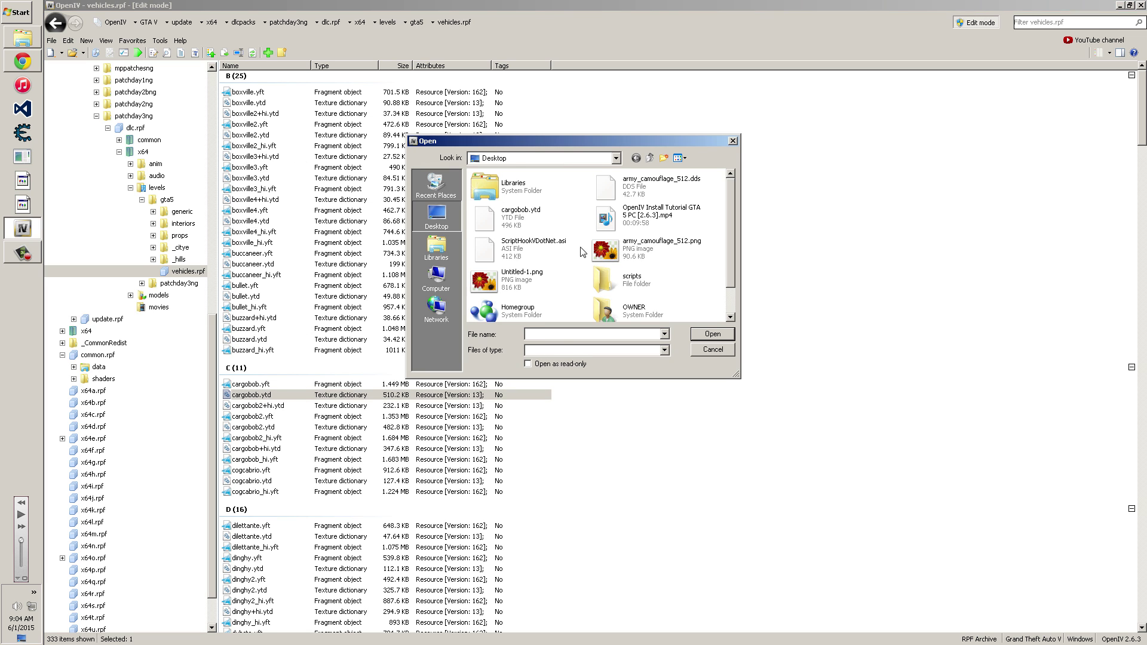
left_click(512, 223)
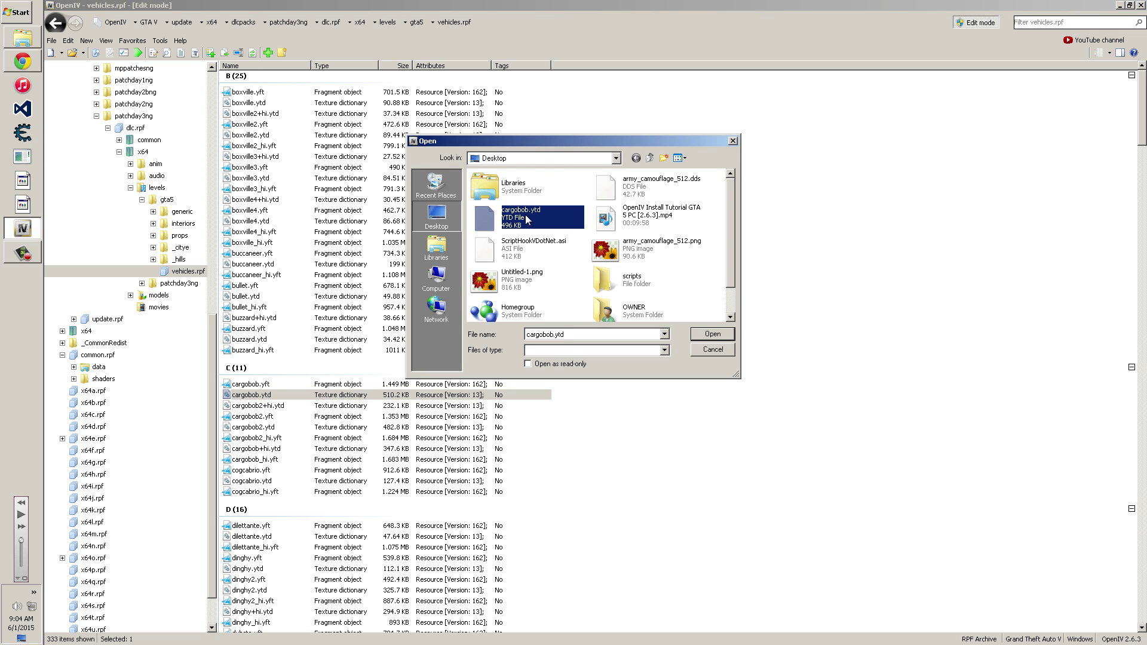
double_click(526, 219)
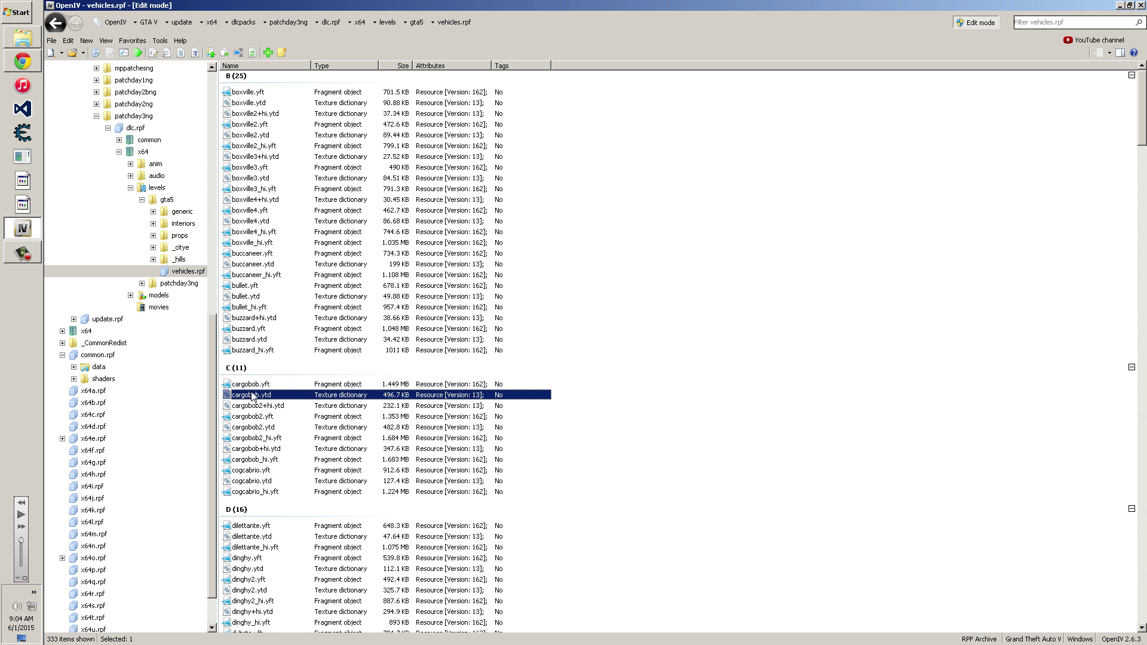
double_click(287, 397)
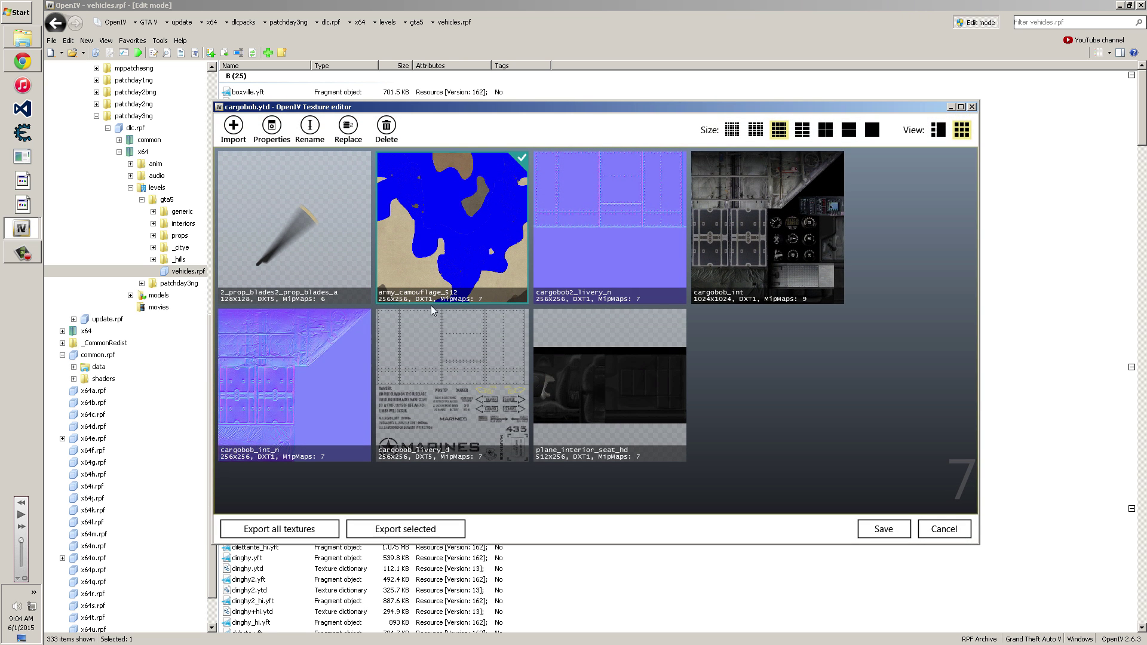
left_click(943, 528)
Step: Delete the stray army_camouflage_512.dds from vehicles.rpf and close OpenIV
scroll(399, 371, "down", 18)
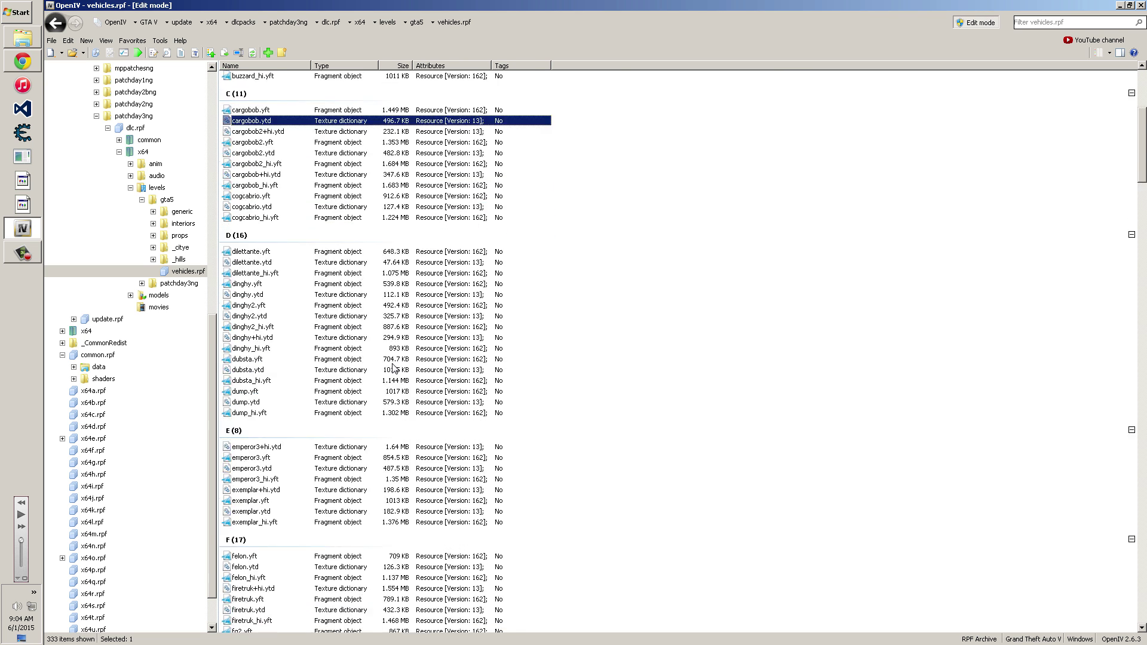
scroll(398, 370, "down", 20)
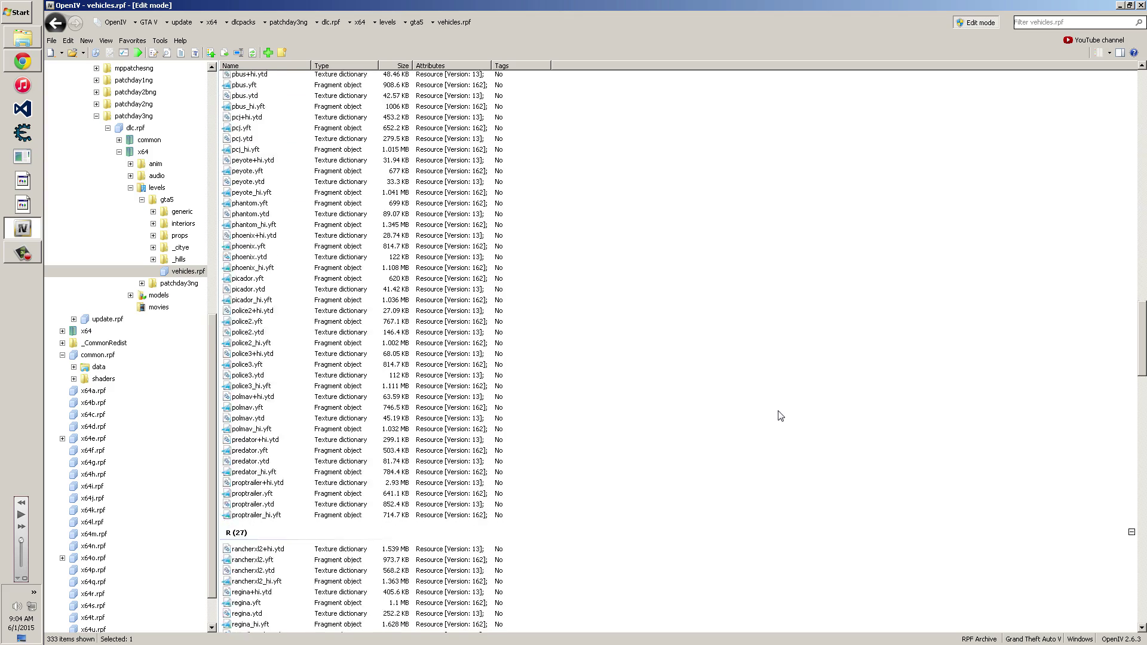
scroll(814, 423, "down", 20)
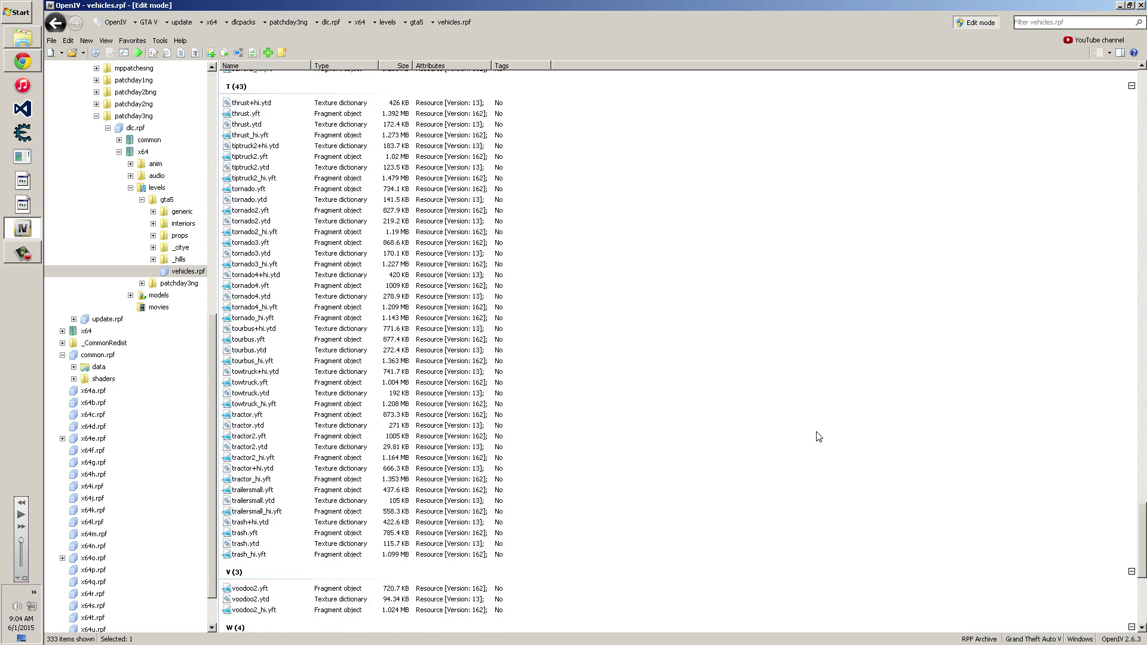
right_click(310, 614)
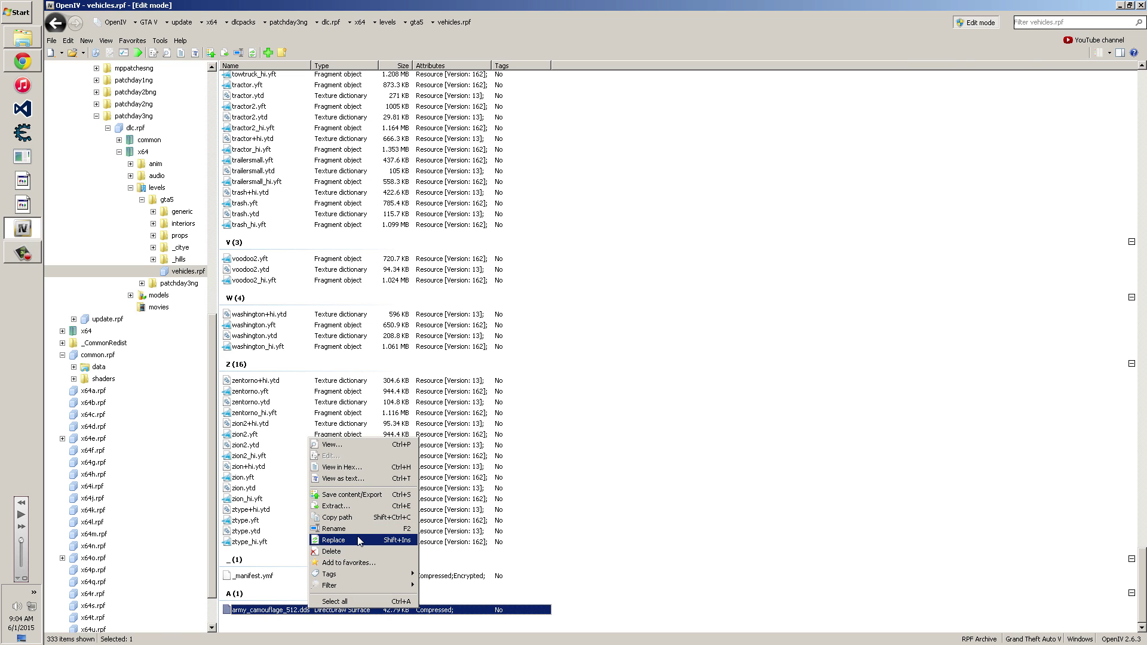
left_click(368, 558)
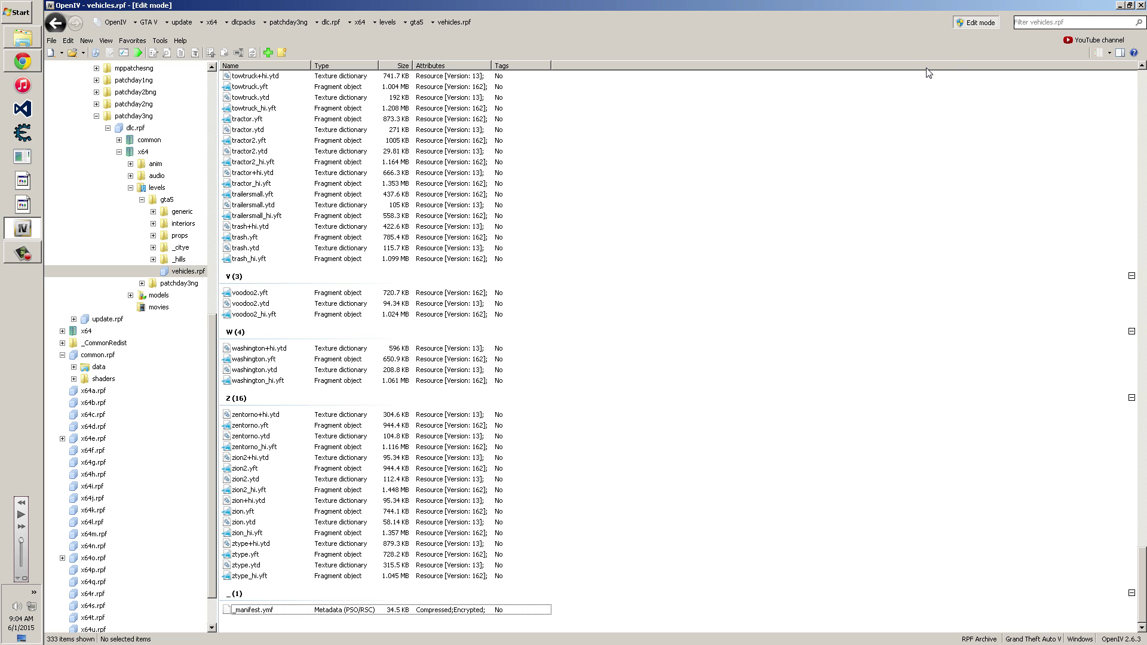
left_click(1141, 5)
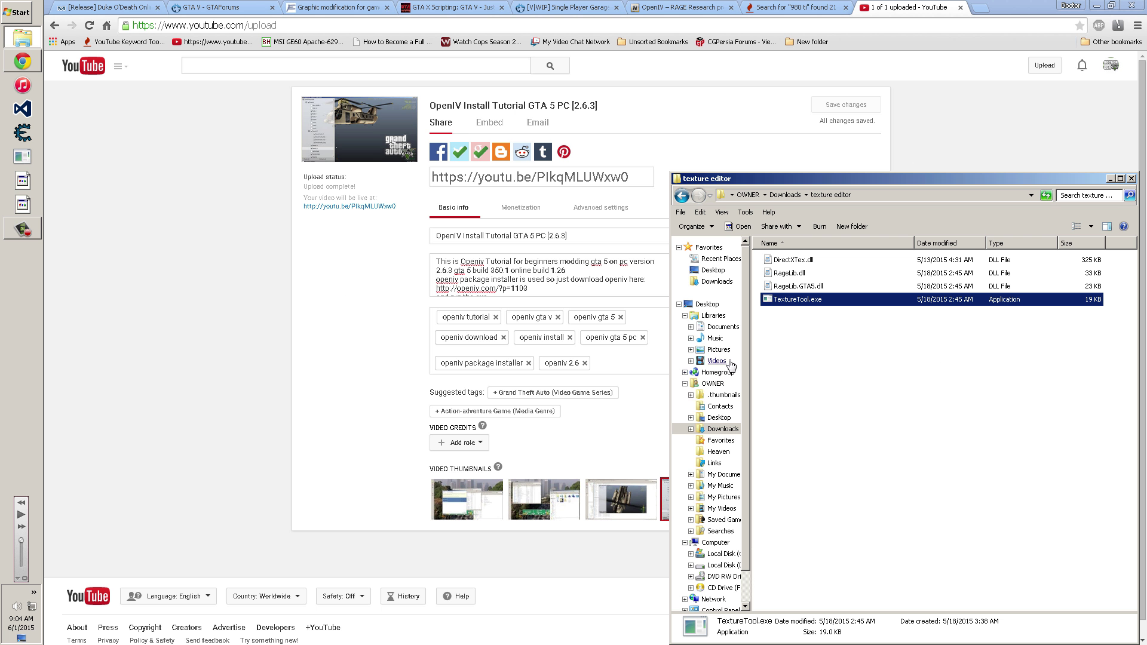